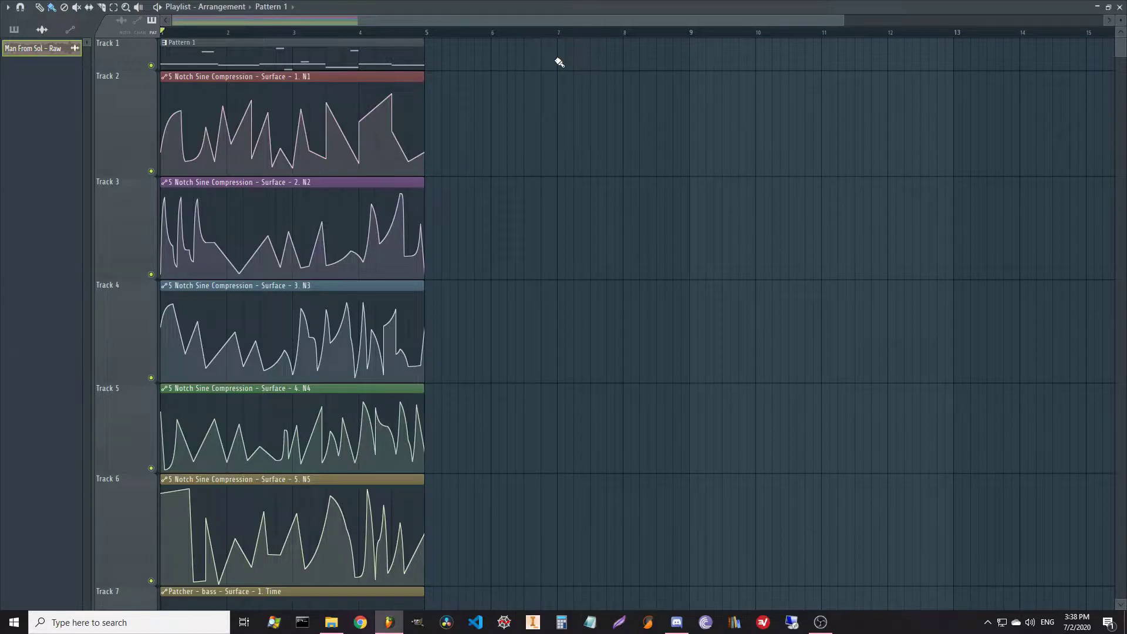
Step: Play the 4-bar arrangement of Patcher automation clips from the start to hear the bass
{"action": "key", "text": "space"}
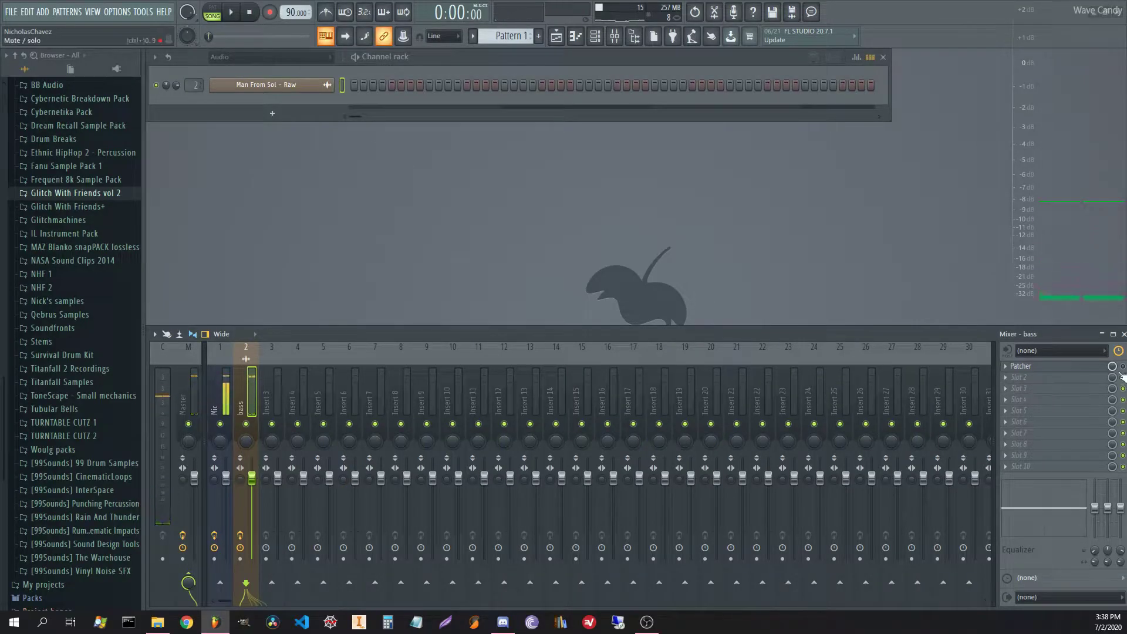
{"action": "key", "text": "space"}
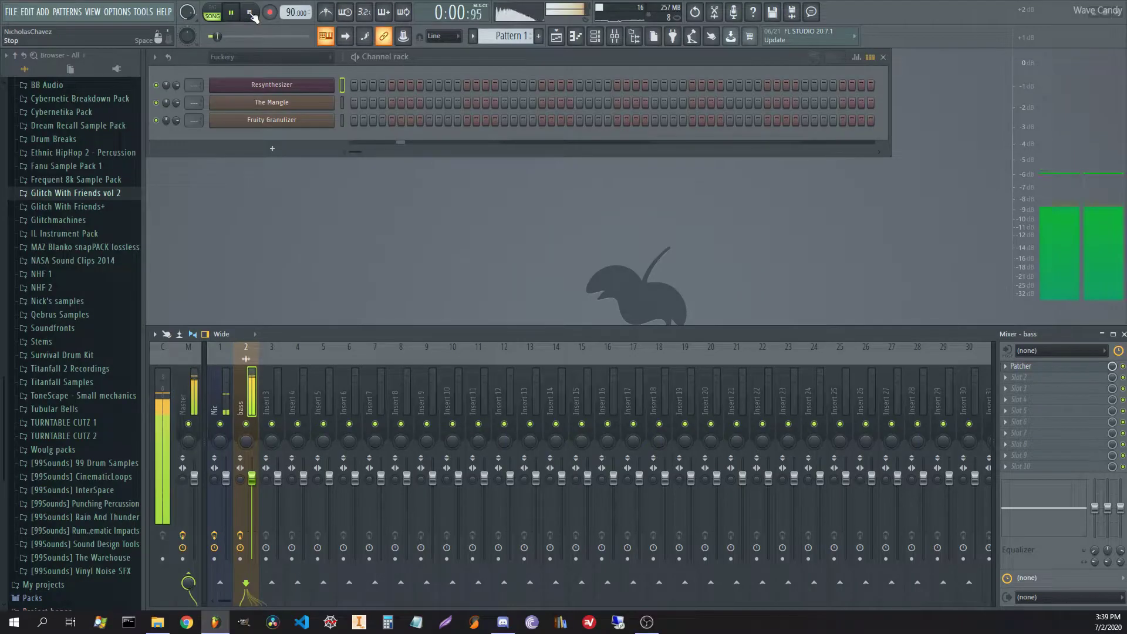
Step: Stop playback and scroll through the Playlist to review the N1–N5 and Time automation clips
{"action": "left_click", "coordinate": [250, 12]}
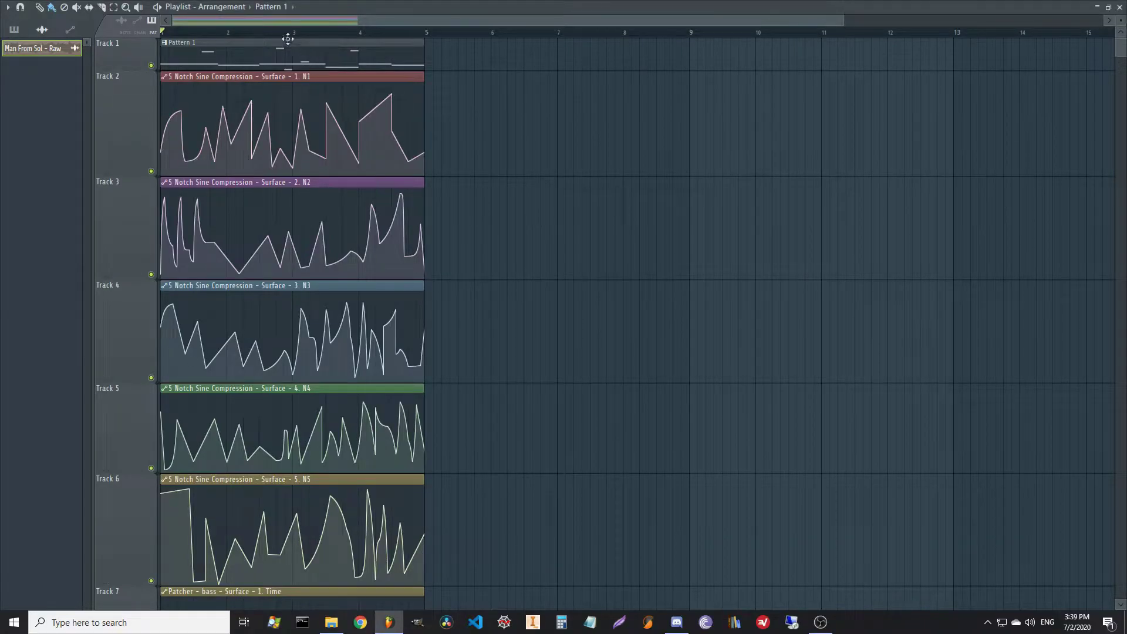
{"action": "scroll", "coordinate": [214, 40], "scroll_direction": "up", "scroll_amount": 2}
{"action": "scroll", "coordinate": [214, 40], "scroll_direction": "down", "scroll_amount": 3}
{"action": "scroll", "coordinate": [213, 40], "scroll_direction": "down", "scroll_amount": 1}
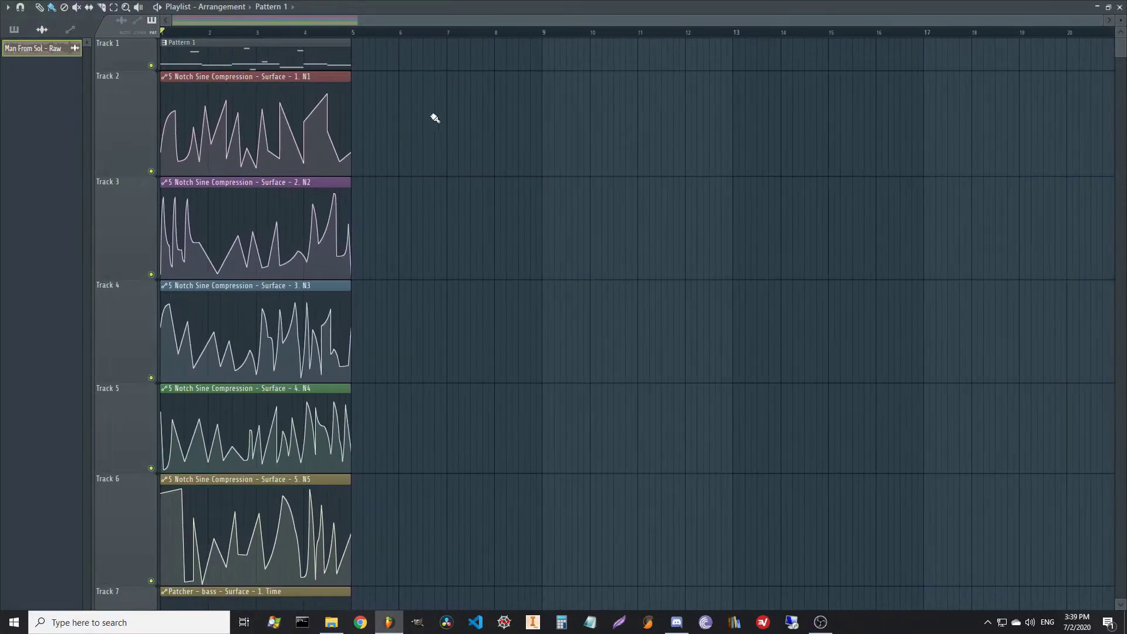
{"action": "scroll", "coordinate": [433, 116], "scroll_direction": "down", "scroll_amount": 4}
{"action": "scroll", "coordinate": [443, 176], "scroll_direction": "down", "scroll_amount": 1}
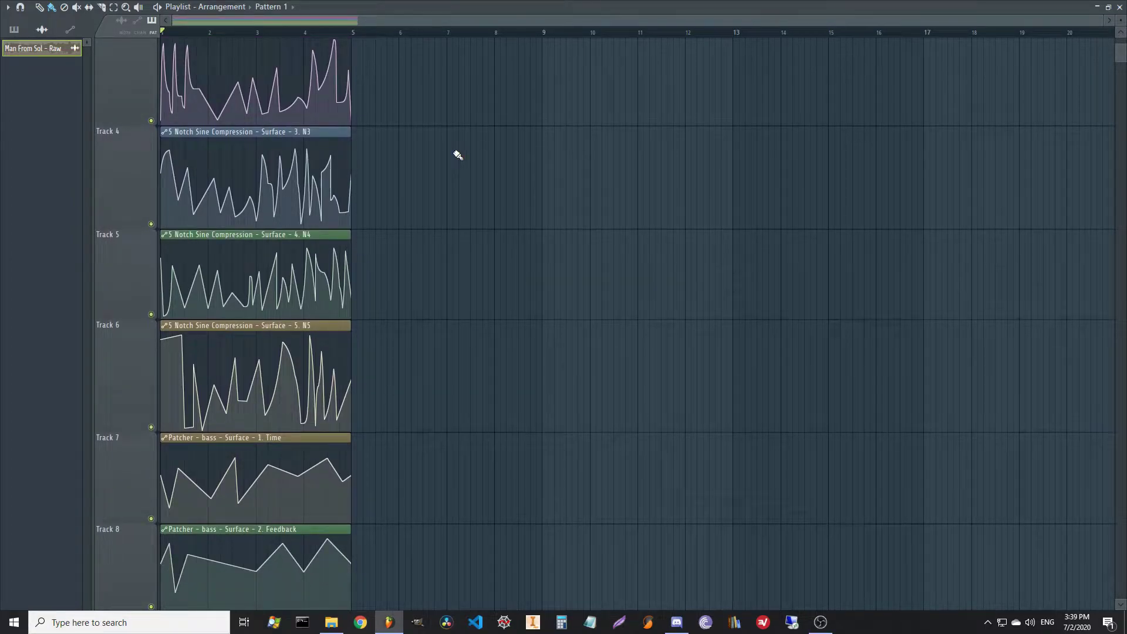
{"action": "scroll", "coordinate": [355, 254], "scroll_direction": "up", "scroll_amount": 4}
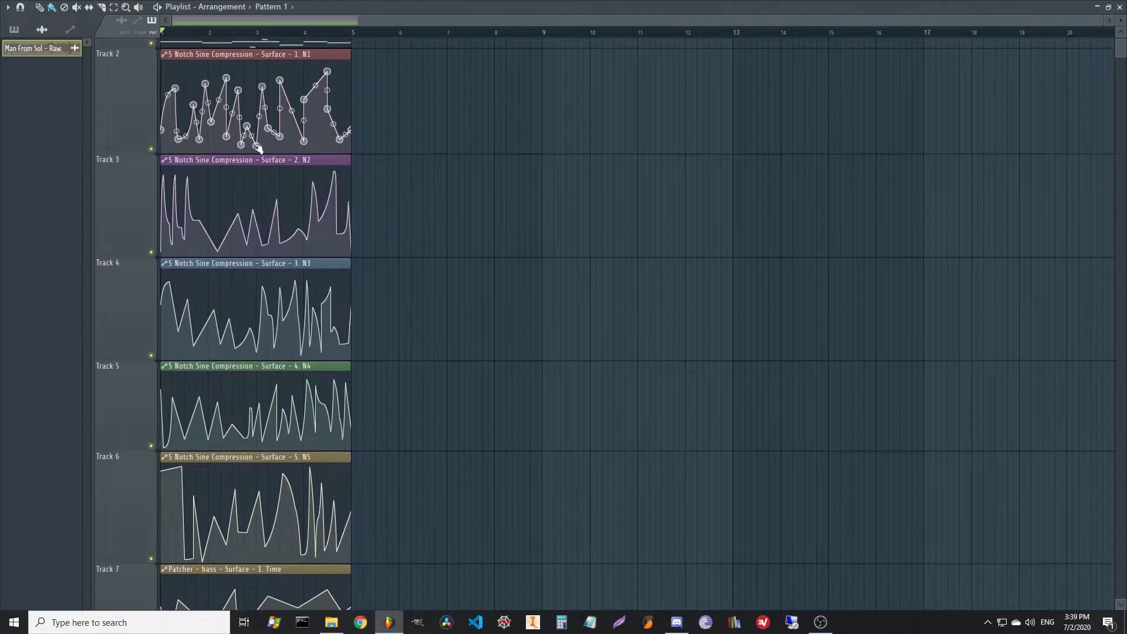
{"action": "scroll", "coordinate": [453, 352], "scroll_direction": "up", "scroll_amount": 1}
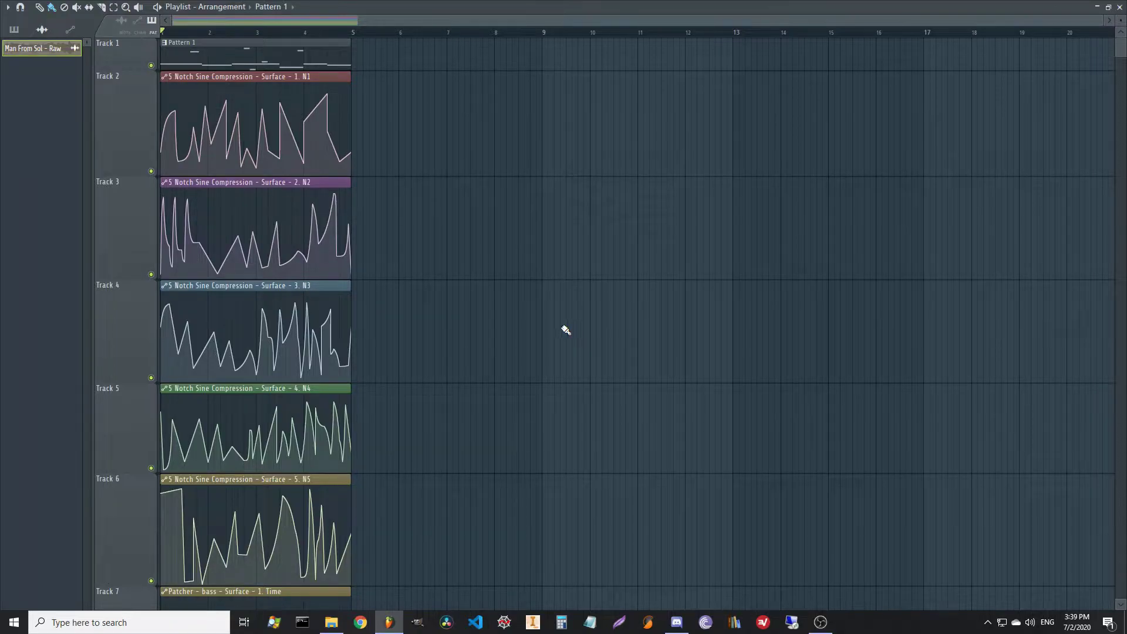
{"action": "scroll", "coordinate": [587, 331], "scroll_direction": "down", "scroll_amount": 2}
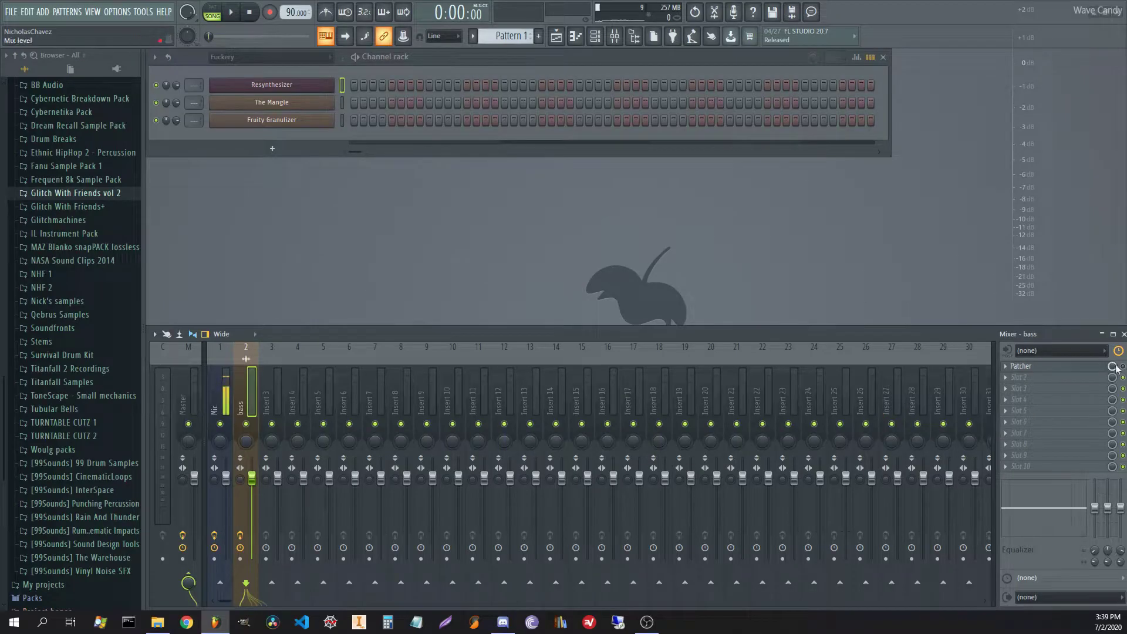
Step: Open the bass Patcher from the mixer and filter the channel rack to Generators only
{"action": "left_click", "coordinate": [1067, 368]}
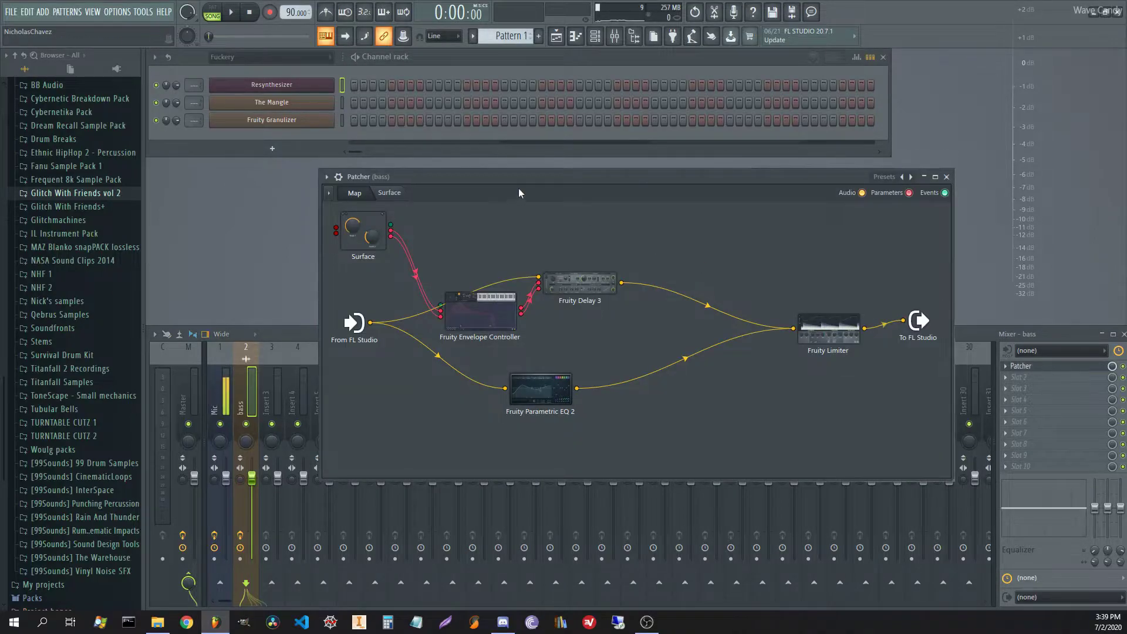
{"action": "left_click_drag", "start_coordinate": [508, 178], "coordinate": [449, 160]}
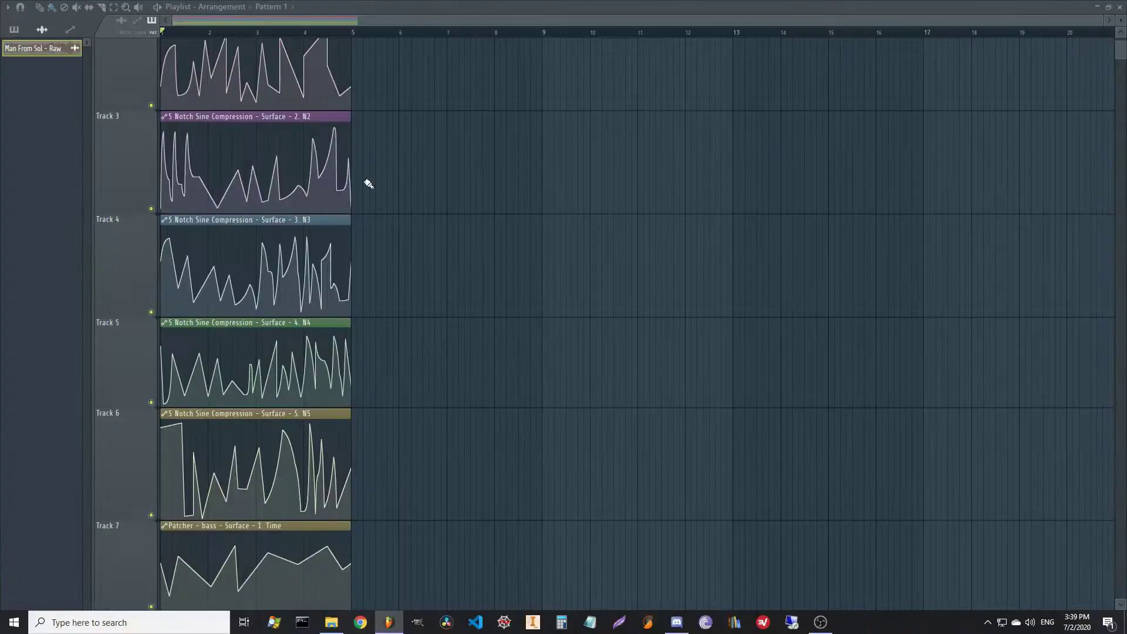
{"action": "scroll", "coordinate": [310, 315], "scroll_direction": "up", "scroll_amount": 2}
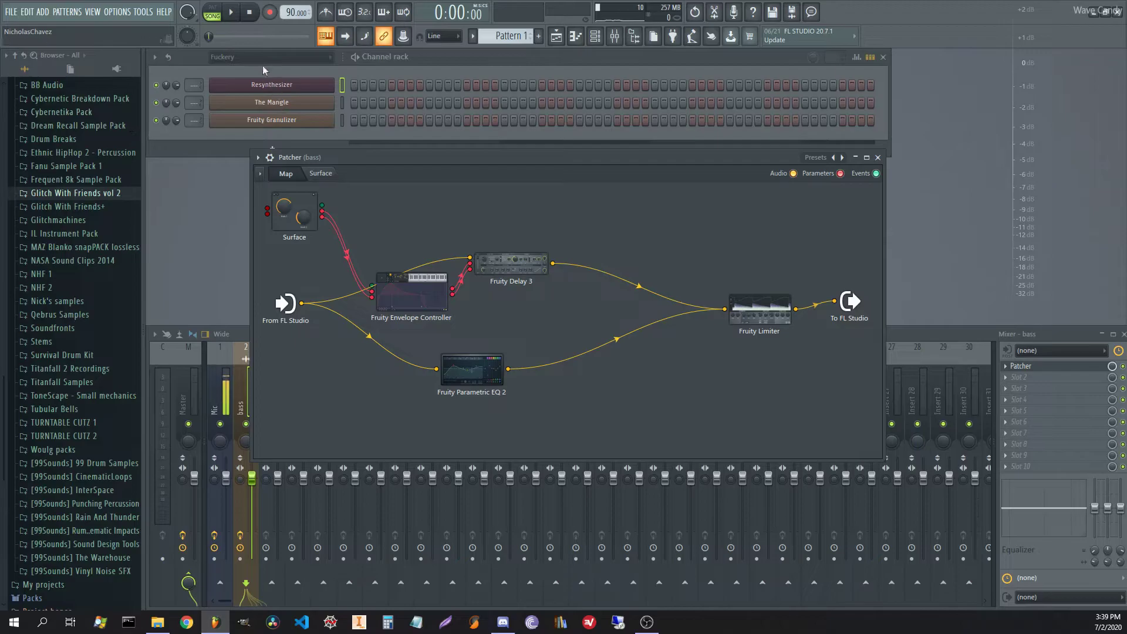
{"action": "left_click", "coordinate": [262, 61]}
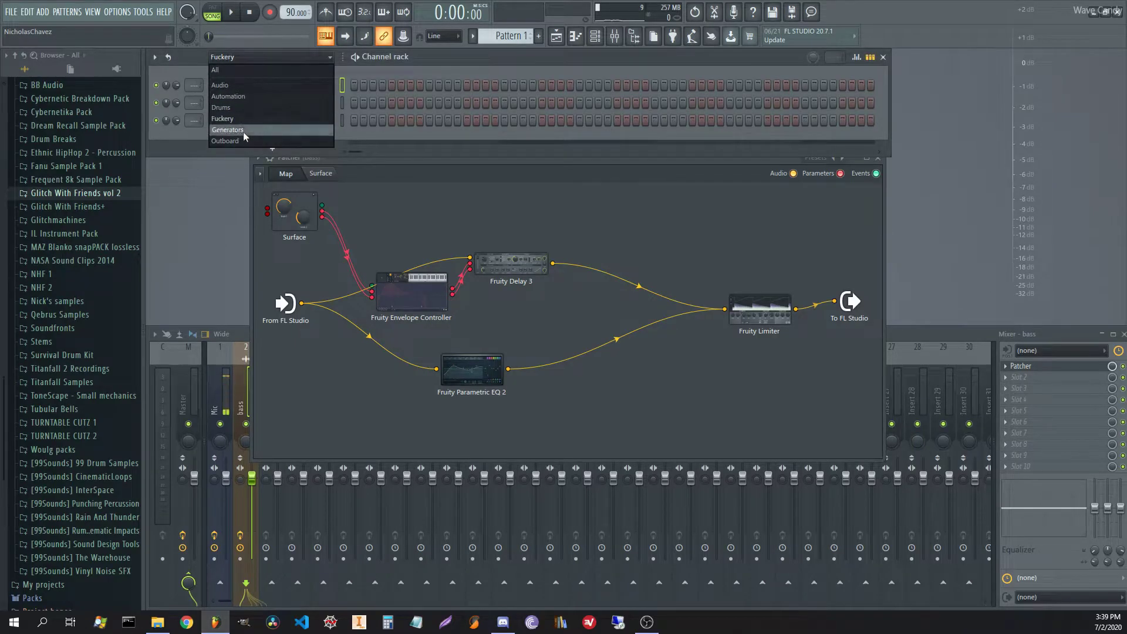
{"action": "left_click", "coordinate": [243, 129]}
Step: Close the 5 Notch Sine Compression Patcher and open Fruity Delay 3 in the bass Patcher
{"action": "left_click", "coordinate": [273, 85]}
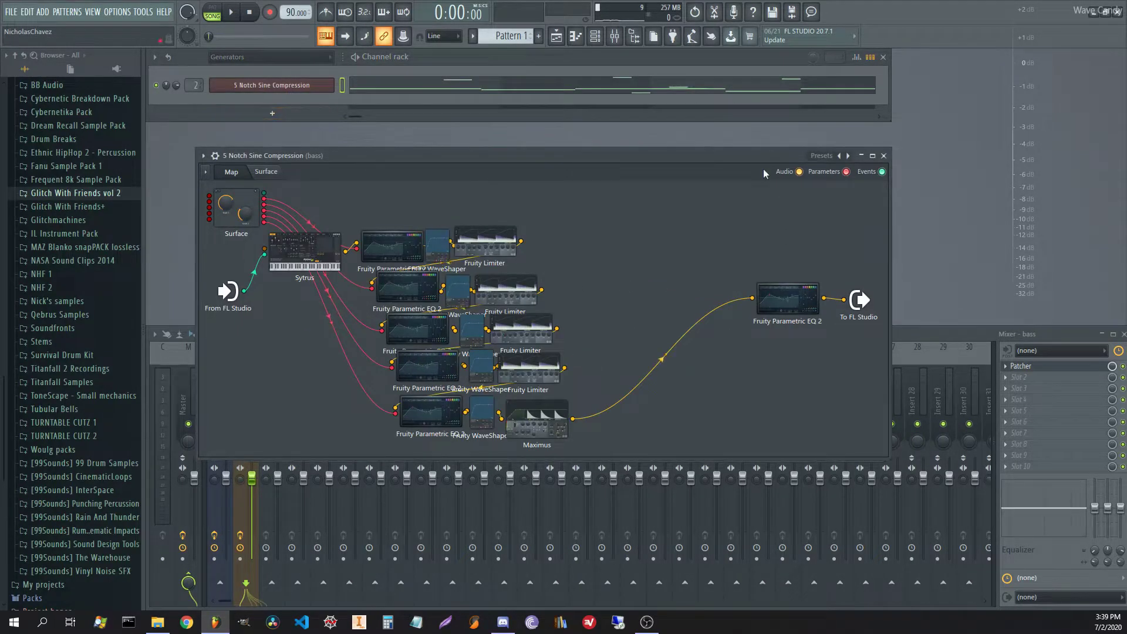
{"action": "left_click_drag", "start_coordinate": [725, 155], "coordinate": [717, 305]}
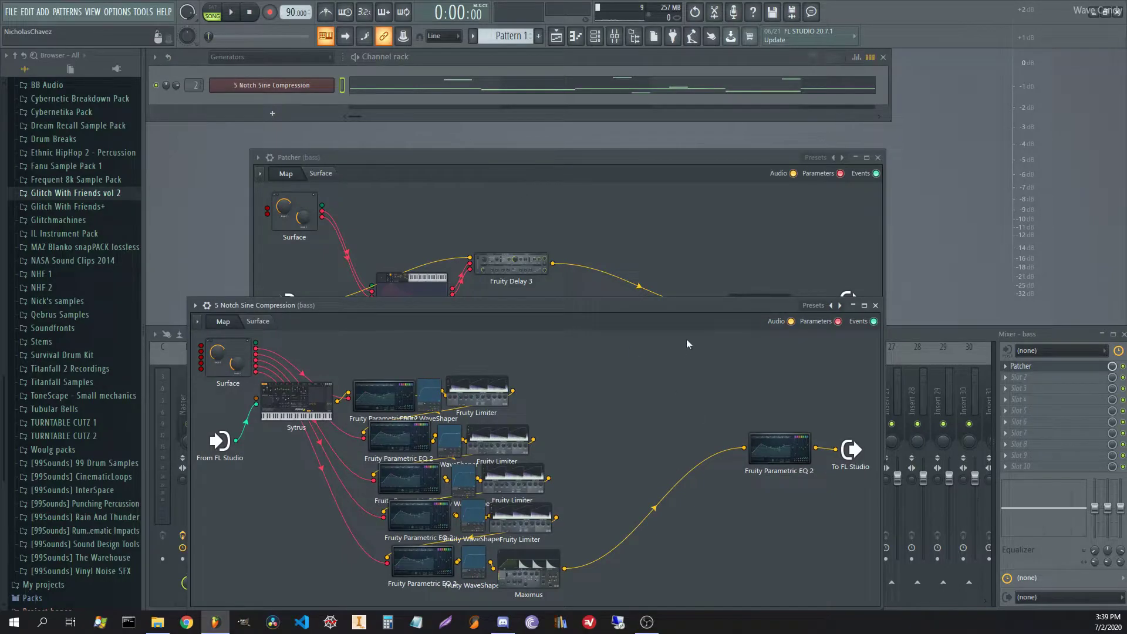
{"action": "left_click", "coordinate": [875, 306]}
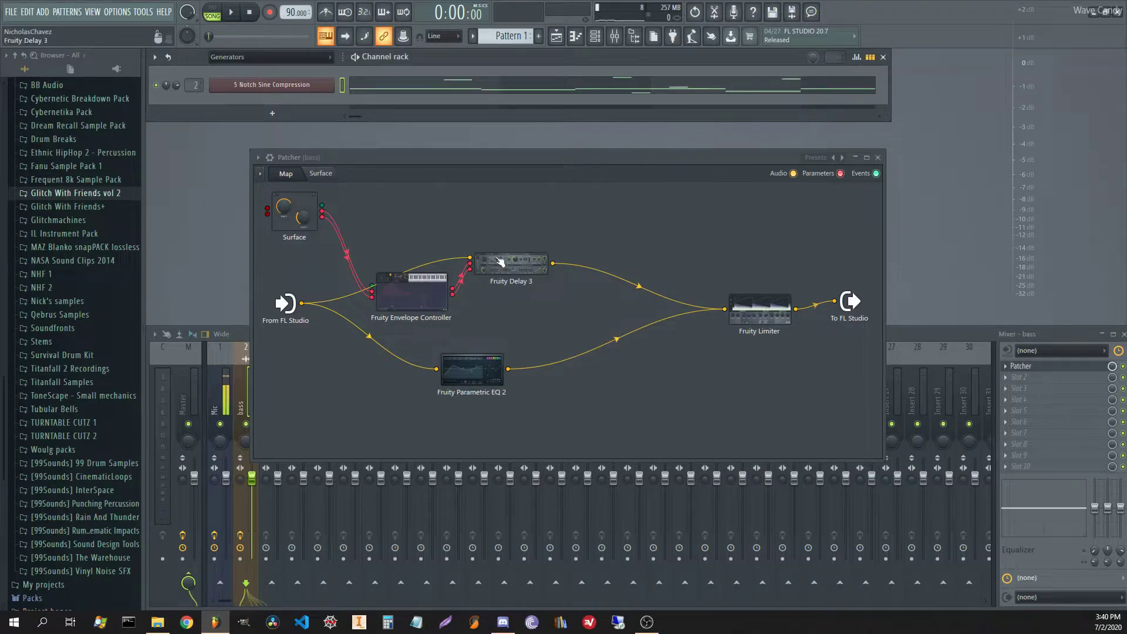
{"action": "double_click", "coordinate": [532, 272]}
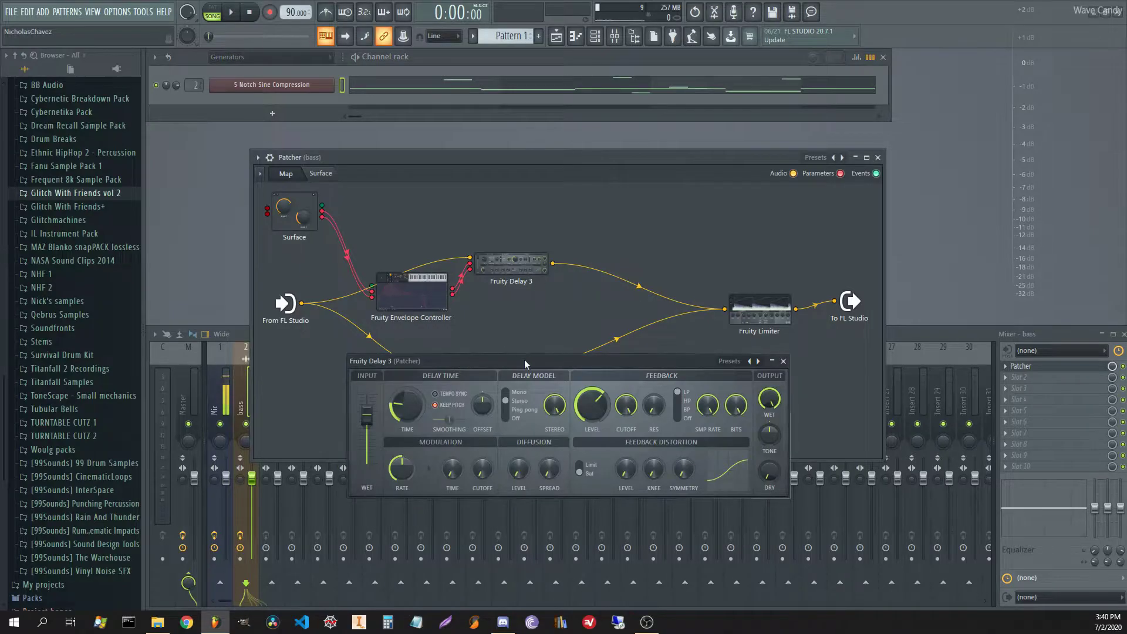
Step: Move Fruity Delay 3 up and show the bass Patcher's Surface page with its Time knob
{"action": "left_click_drag", "start_coordinate": [523, 360], "coordinate": [523, 322]}
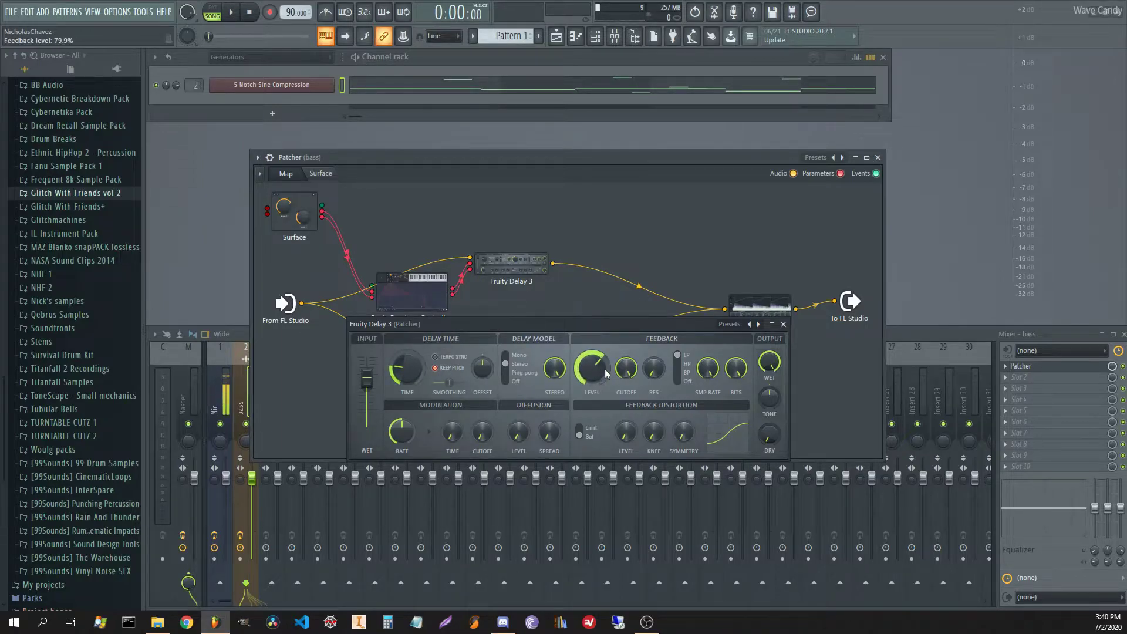
{"action": "left_click", "coordinate": [320, 173]}
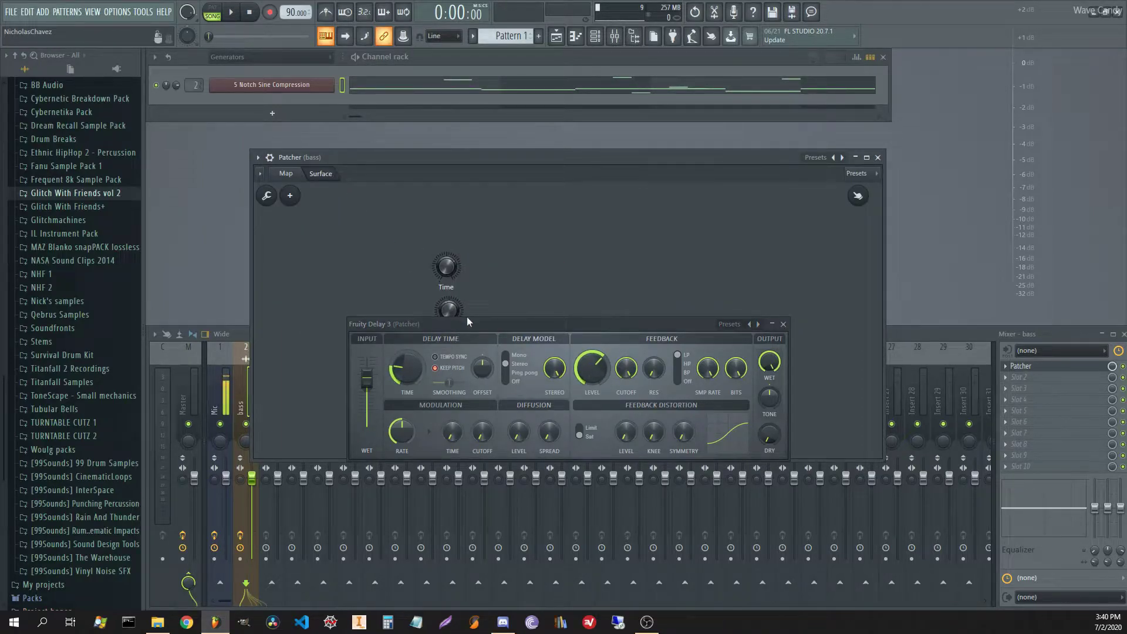
Step: Turn the delay time to minimum and lower Fruity Delay 3's feedback level to 62.5%
{"action": "left_click_drag", "start_coordinate": [470, 323], "coordinate": [473, 350]}
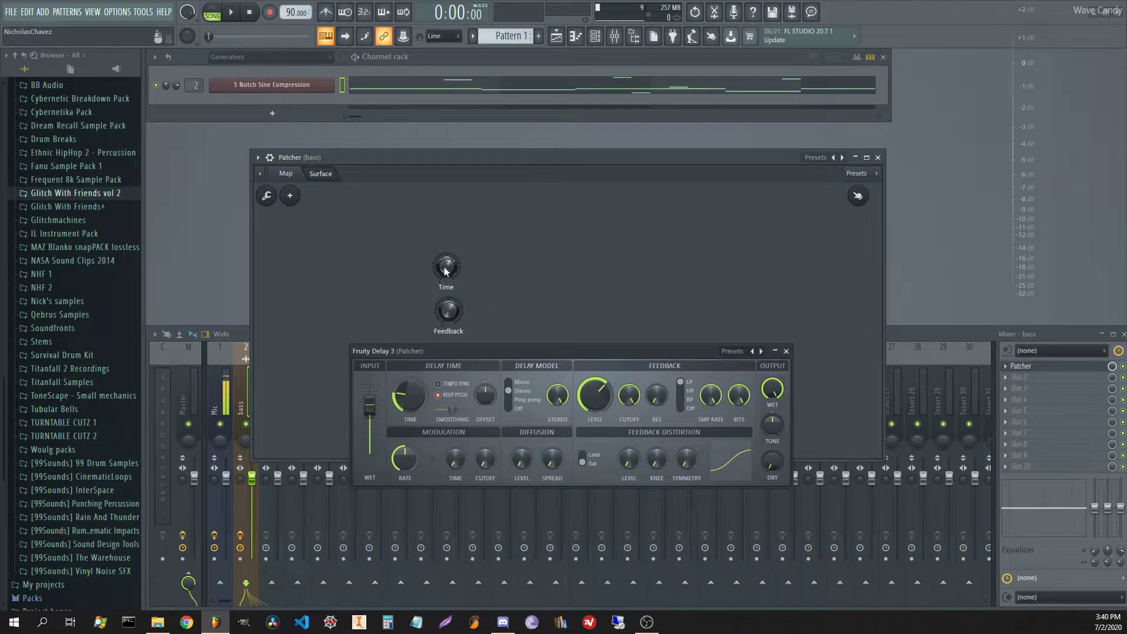
{"action": "mouse_move", "coordinate": [446, 271]}
{"action": "left_mouse_down"}
{"action": "mouse_move", "coordinate": [445, 311]}
{"action": "mouse_move", "coordinate": [445, 275]}
{"action": "left_mouse_up"}
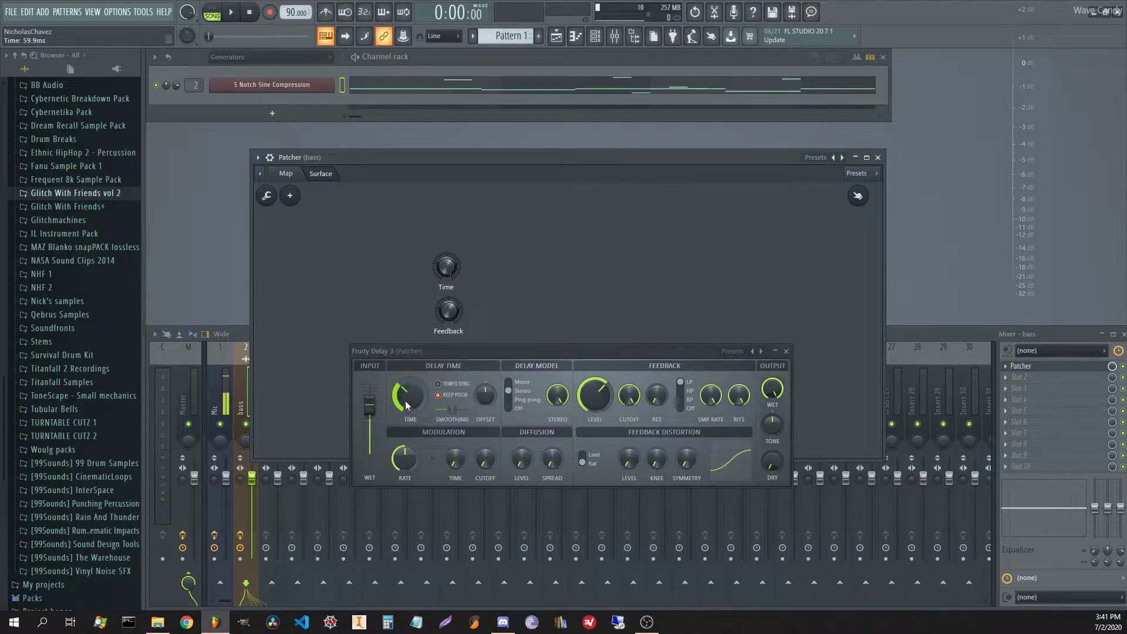
{"action": "left_click", "coordinate": [293, 175]}
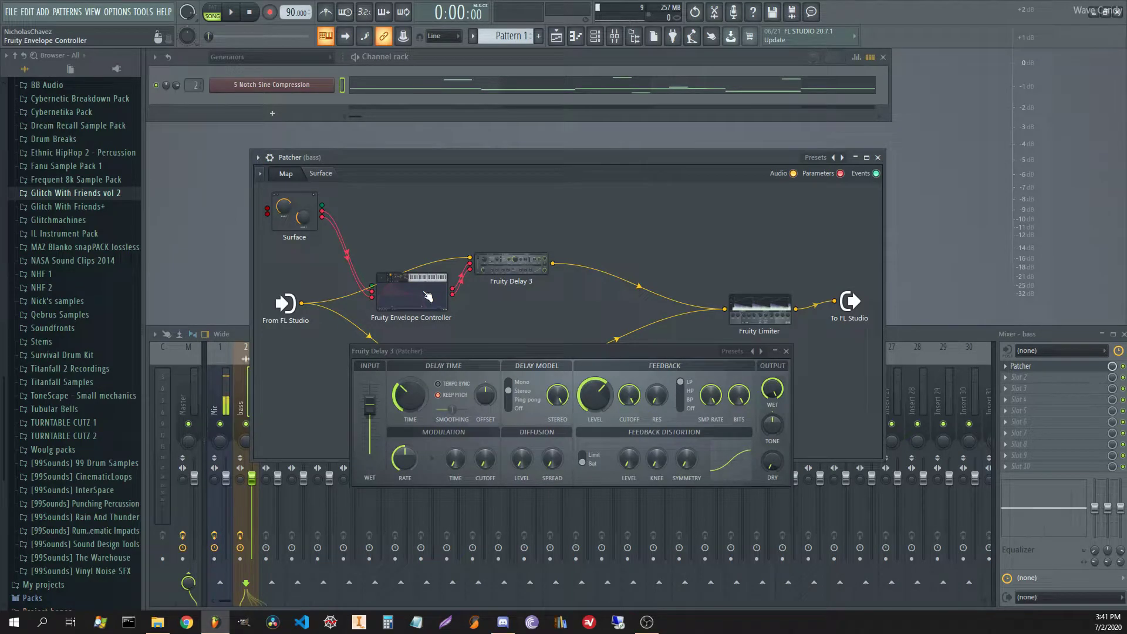
{"action": "left_click", "coordinate": [327, 174]}
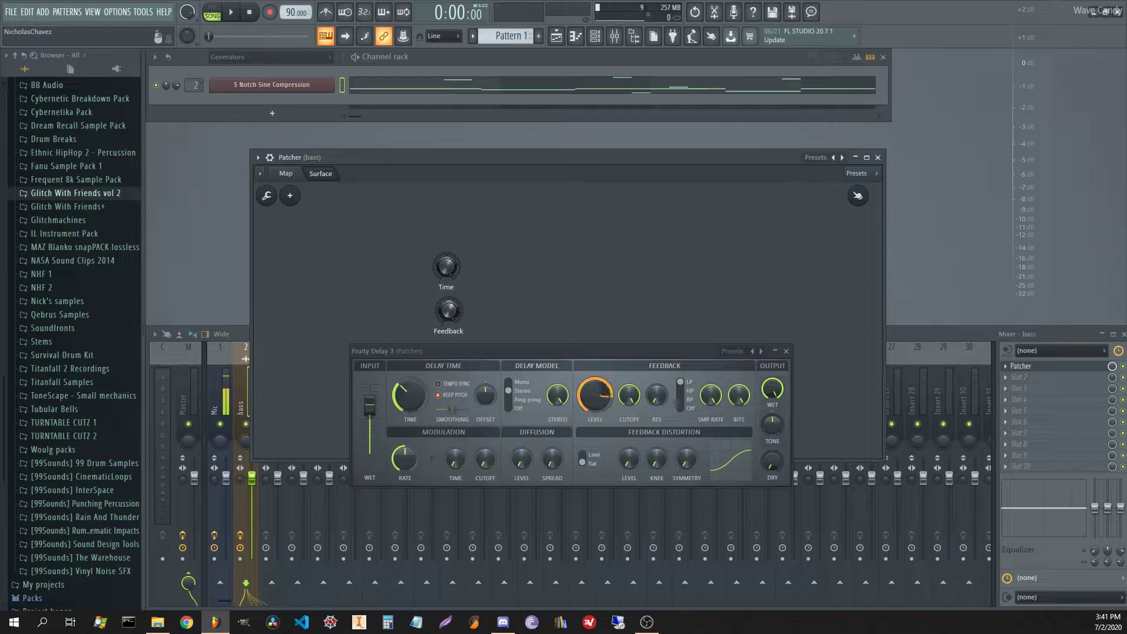
{"action": "left_click_drag", "start_coordinate": [608, 392], "coordinate": [607, 410]}
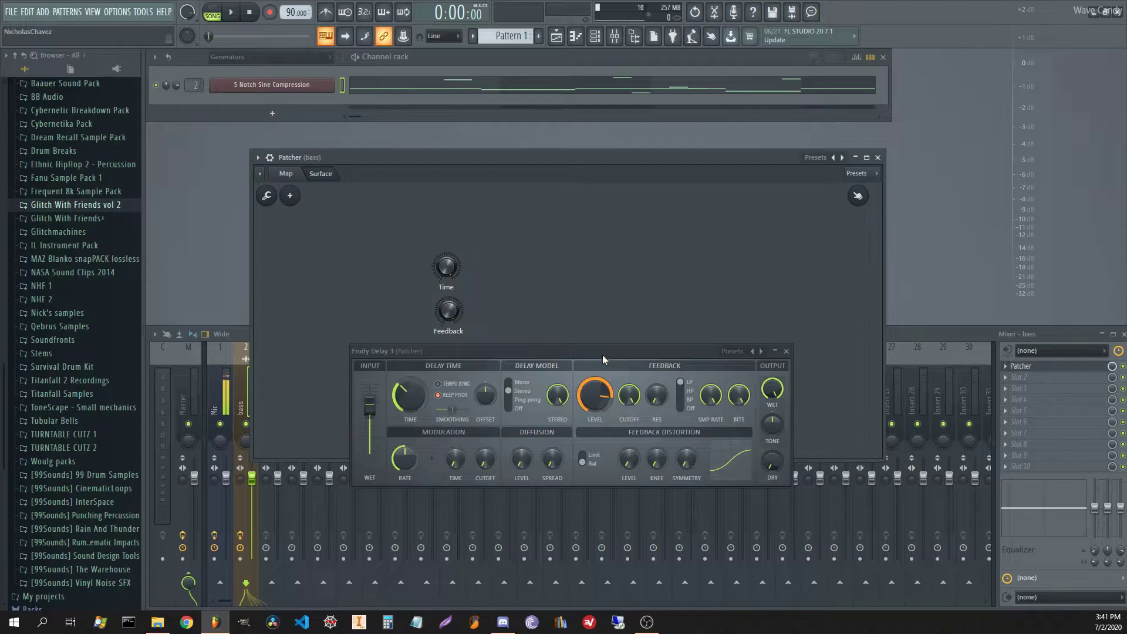
{"action": "left_click_drag", "start_coordinate": [602, 354], "coordinate": [607, 352]}
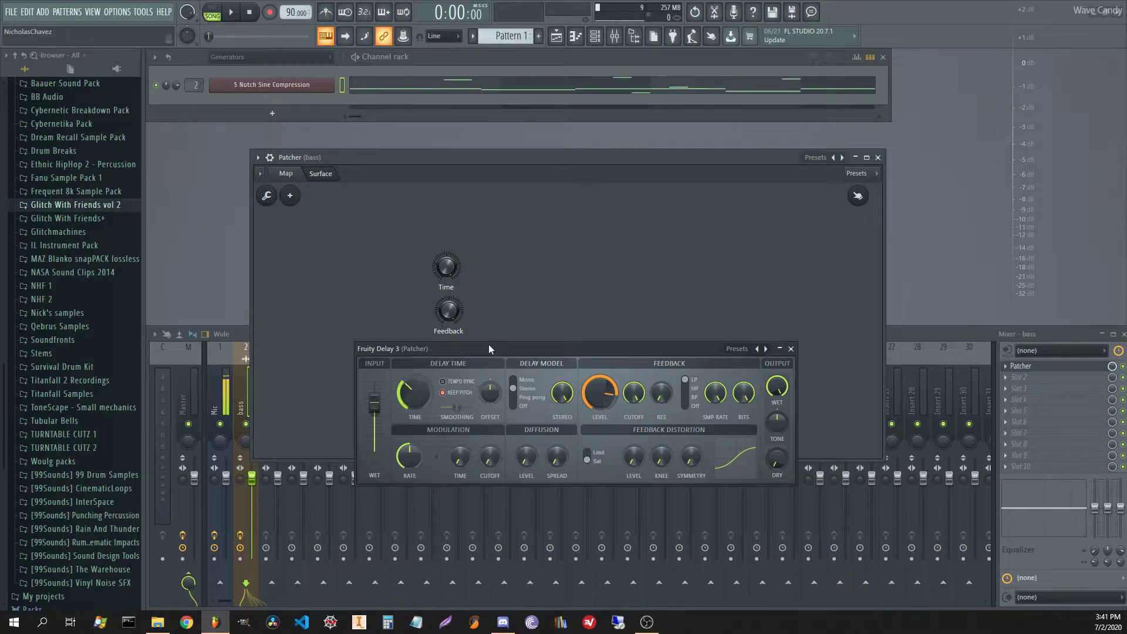
Step: Reposition Fruity Delay 3 beside the Time and Feedback knobs and raise its input wet level
{"action": "left_click_drag", "start_coordinate": [488, 346], "coordinate": [375, 256]}
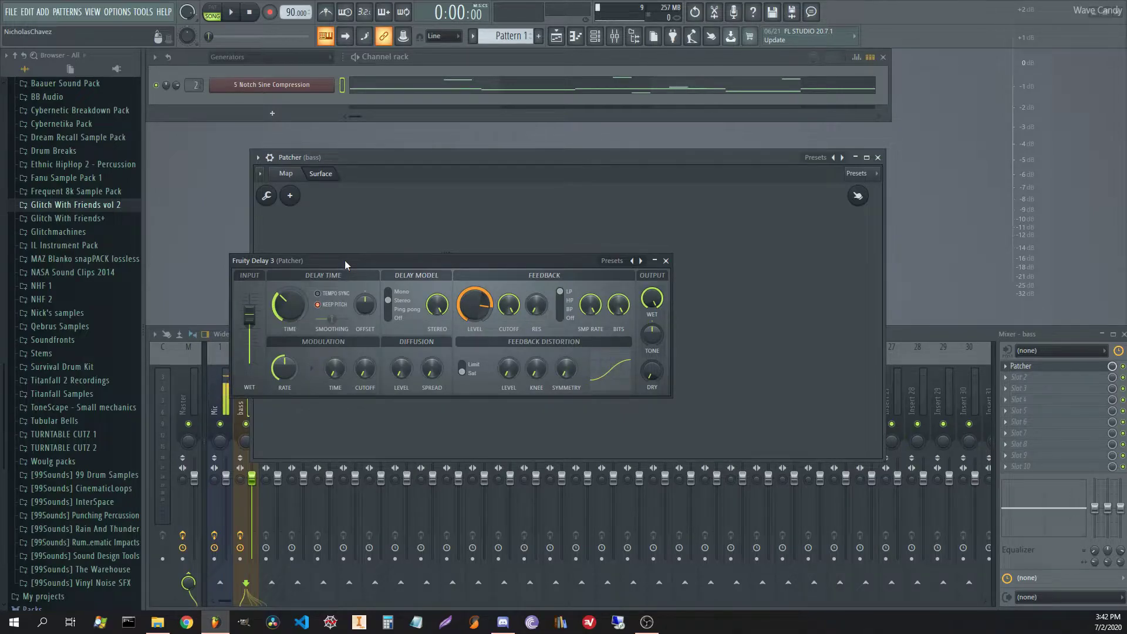
{"action": "left_click_drag", "start_coordinate": [346, 262], "coordinate": [469, 352]}
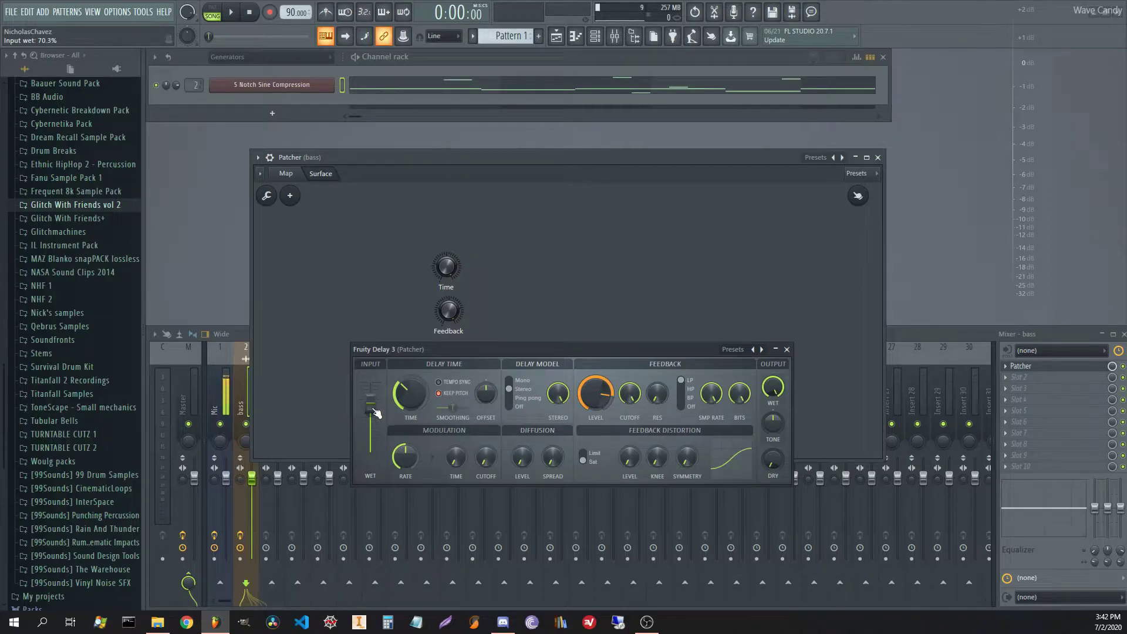
{"action": "left_click_drag", "start_coordinate": [376, 412], "coordinate": [373, 402]}
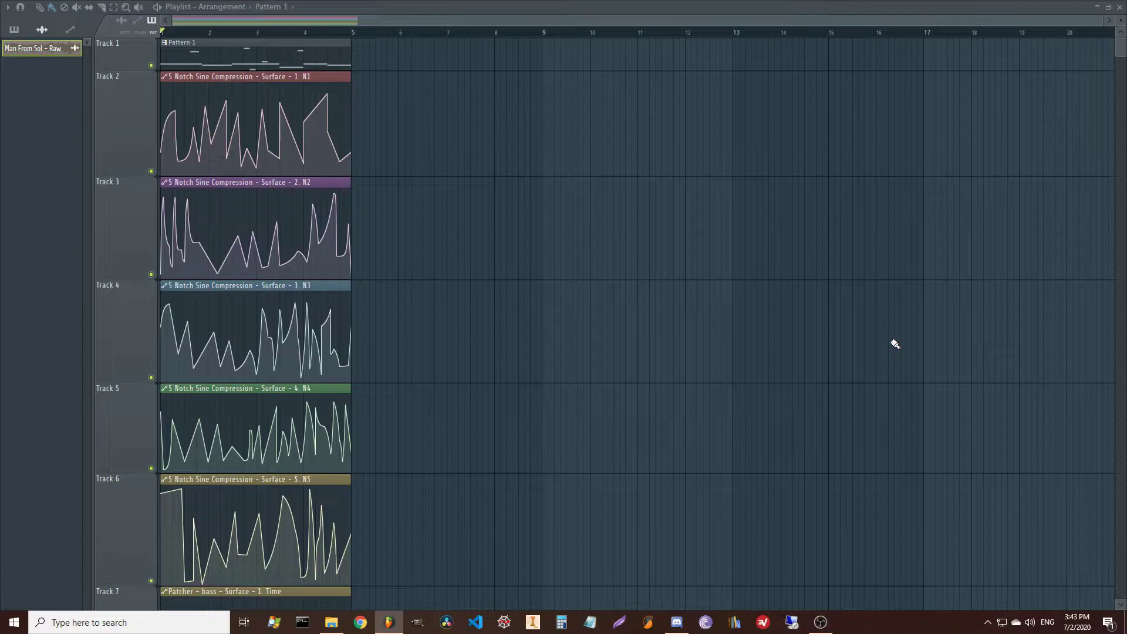
{"action": "key", "text": "space"}
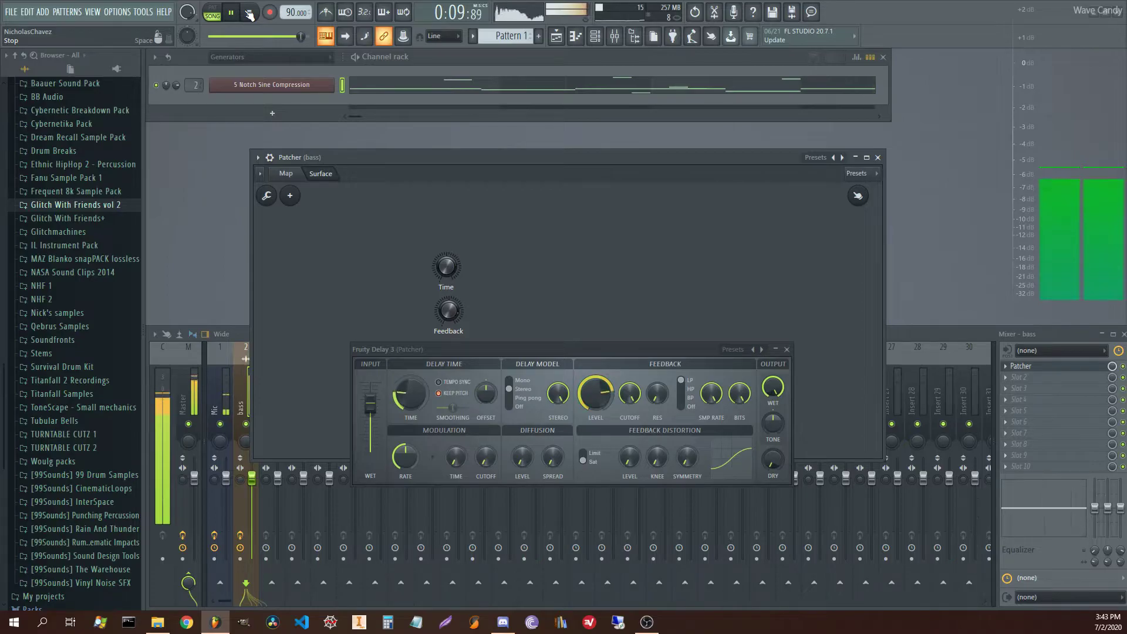
{"action": "left_click", "coordinate": [250, 14]}
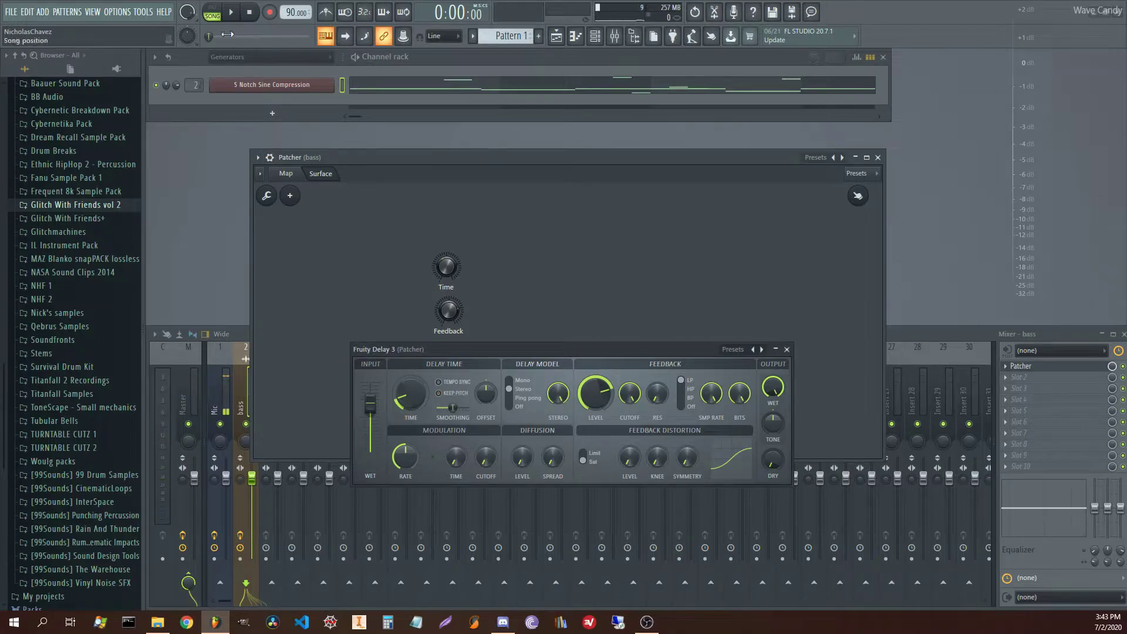
{"action": "left_click", "coordinate": [231, 12]}
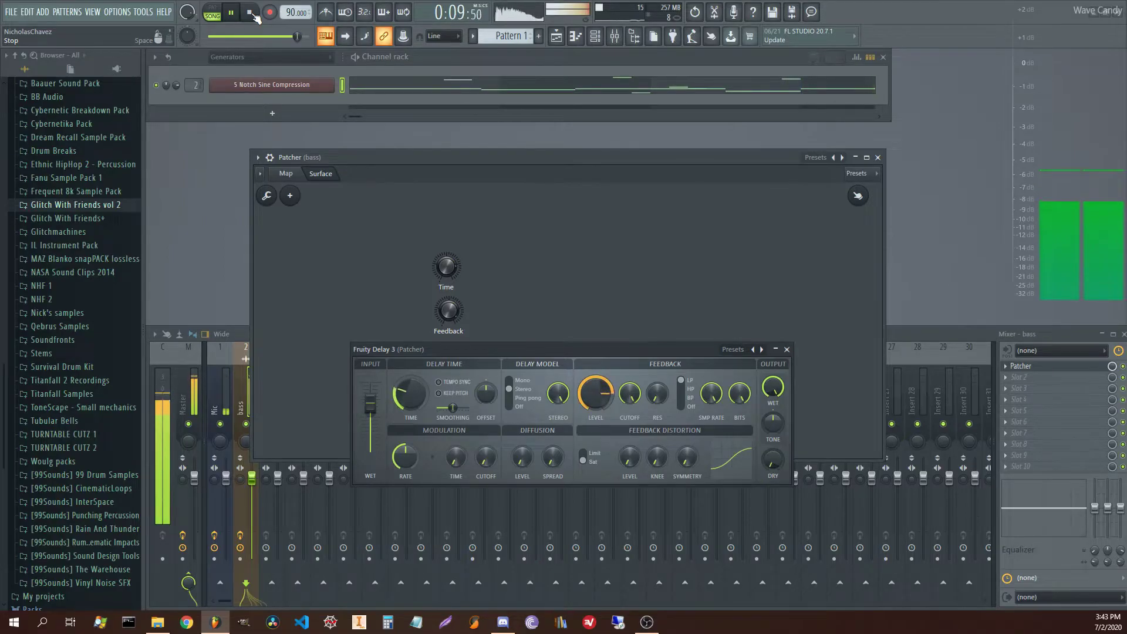
{"action": "left_click", "coordinate": [252, 14]}
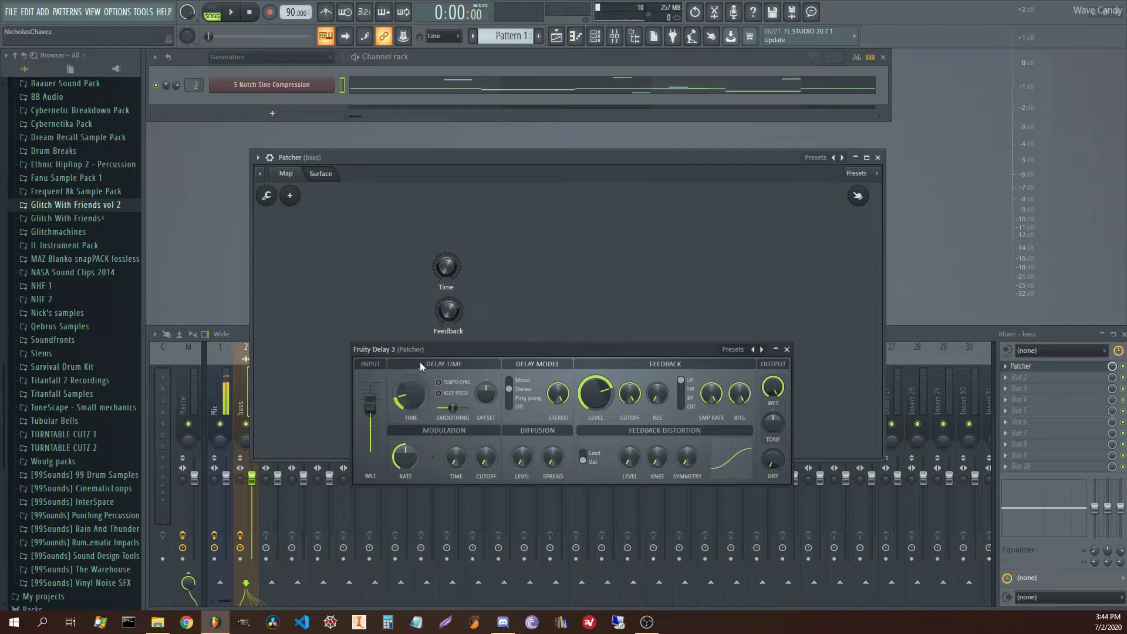
Step: Close Fruity Delay 3 and open the Fruity Envelope Controller from the Patcher map
{"action": "left_click_drag", "start_coordinate": [440, 350], "coordinate": [486, 249]}
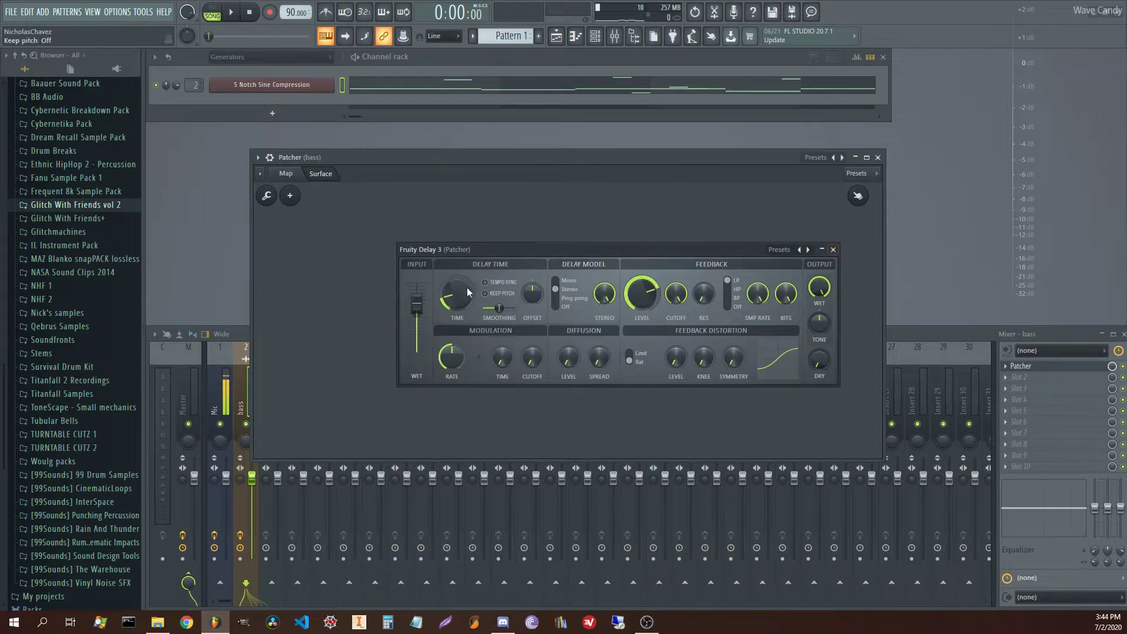
{"action": "left_click", "coordinate": [833, 250]}
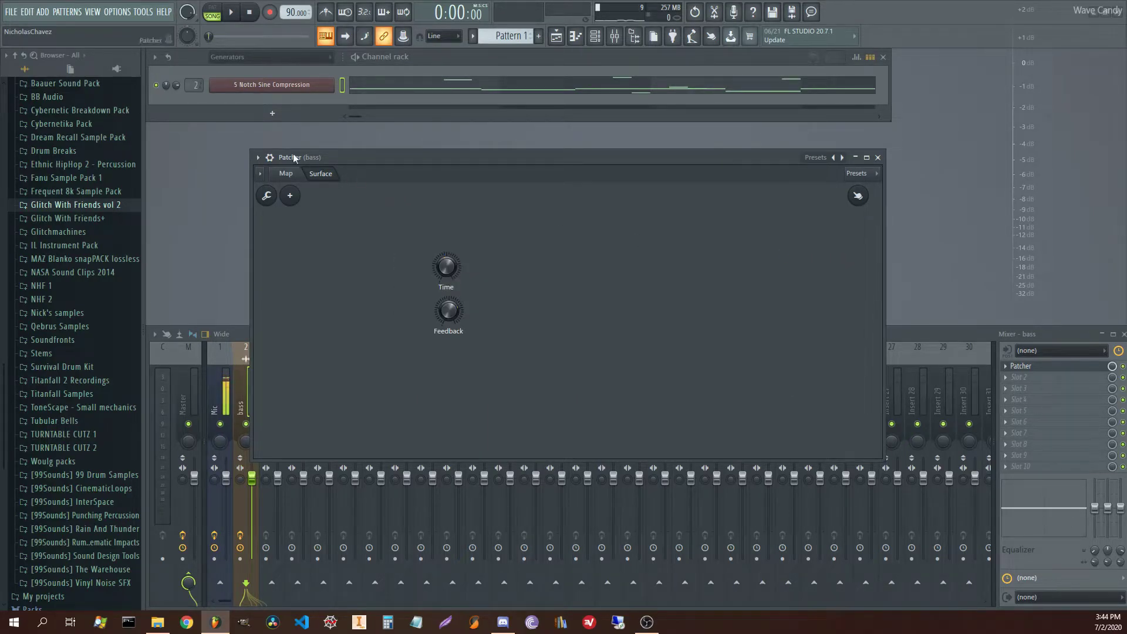
{"action": "left_click", "coordinate": [285, 173]}
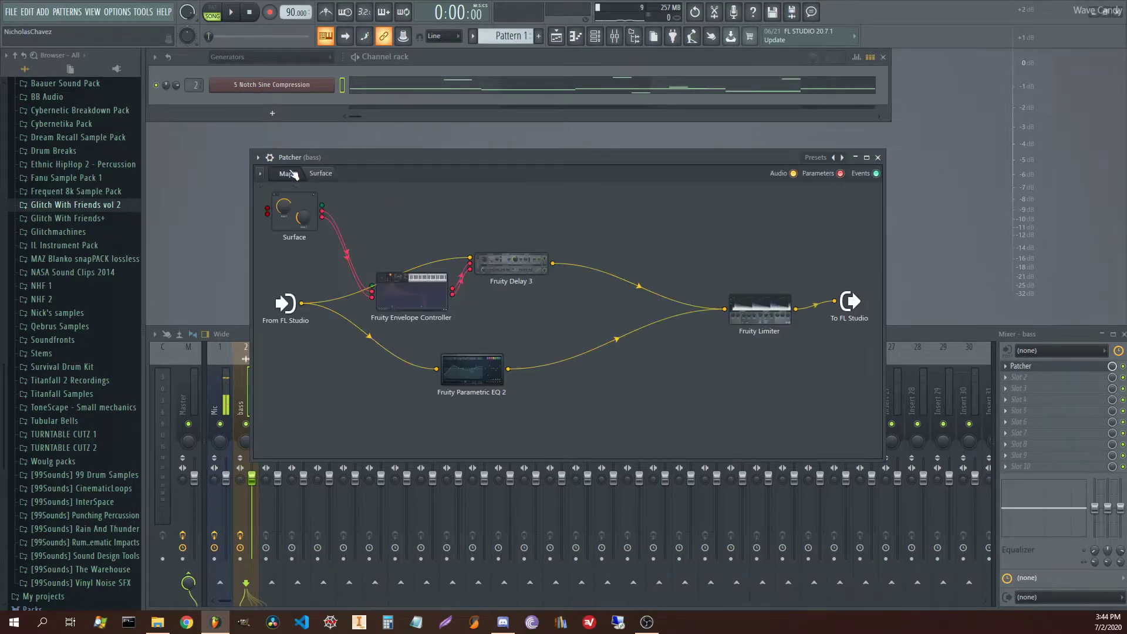
{"action": "left_click", "coordinate": [419, 292]}
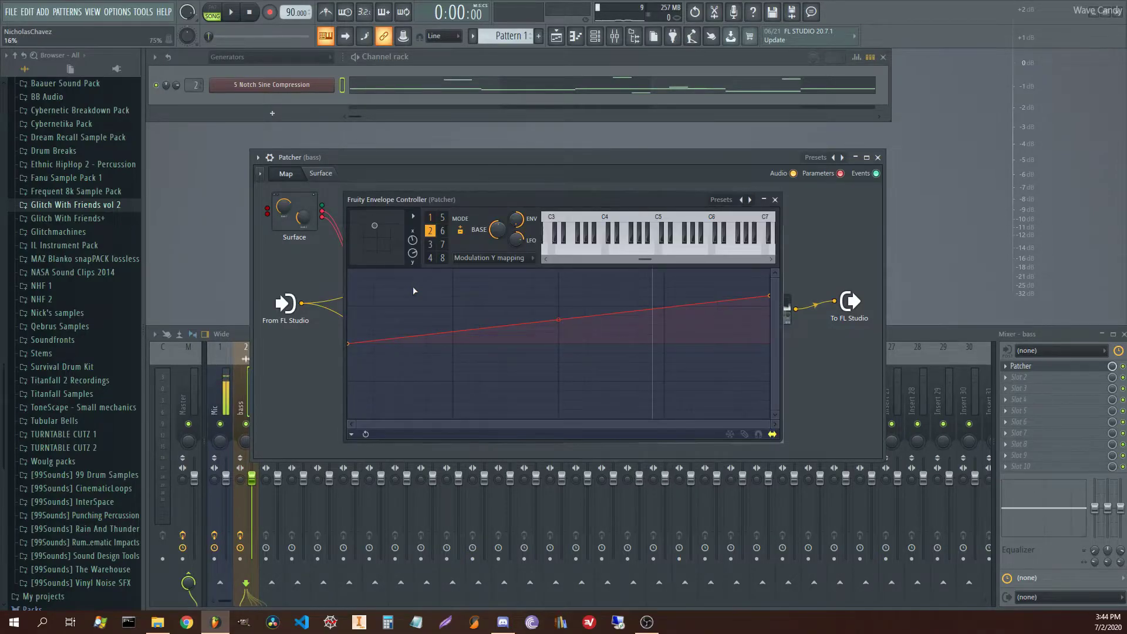
{"action": "left_click_drag", "start_coordinate": [461, 199], "coordinate": [446, 198]}
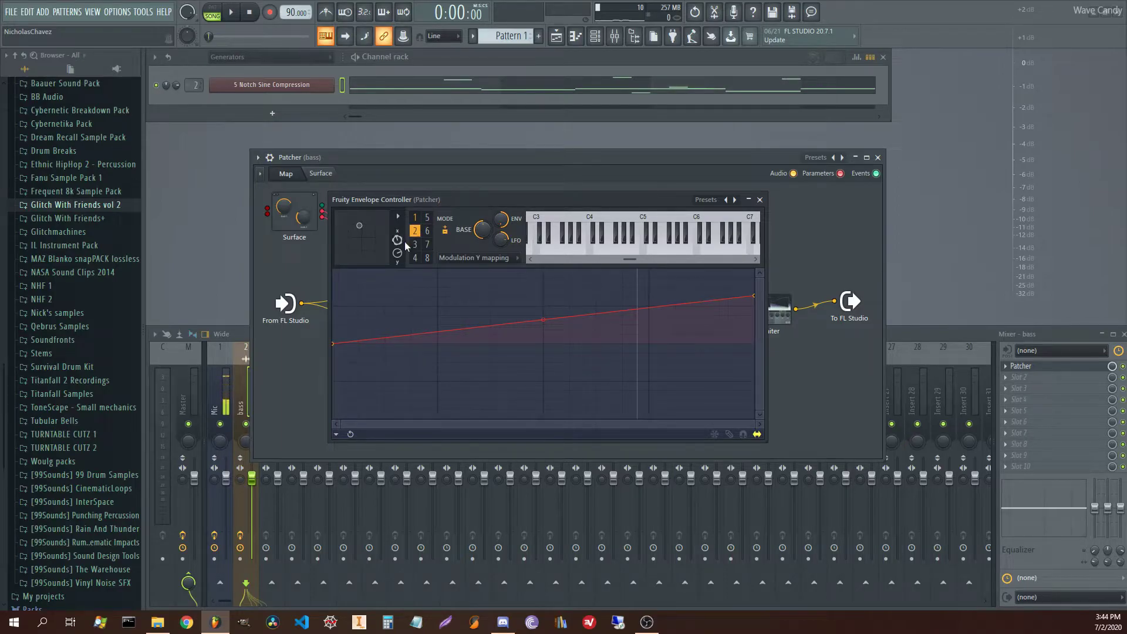
Step: Map articulator 1 to Modulation X and articulator 2 to Modulation Y
{"action": "left_click", "coordinate": [415, 217]}
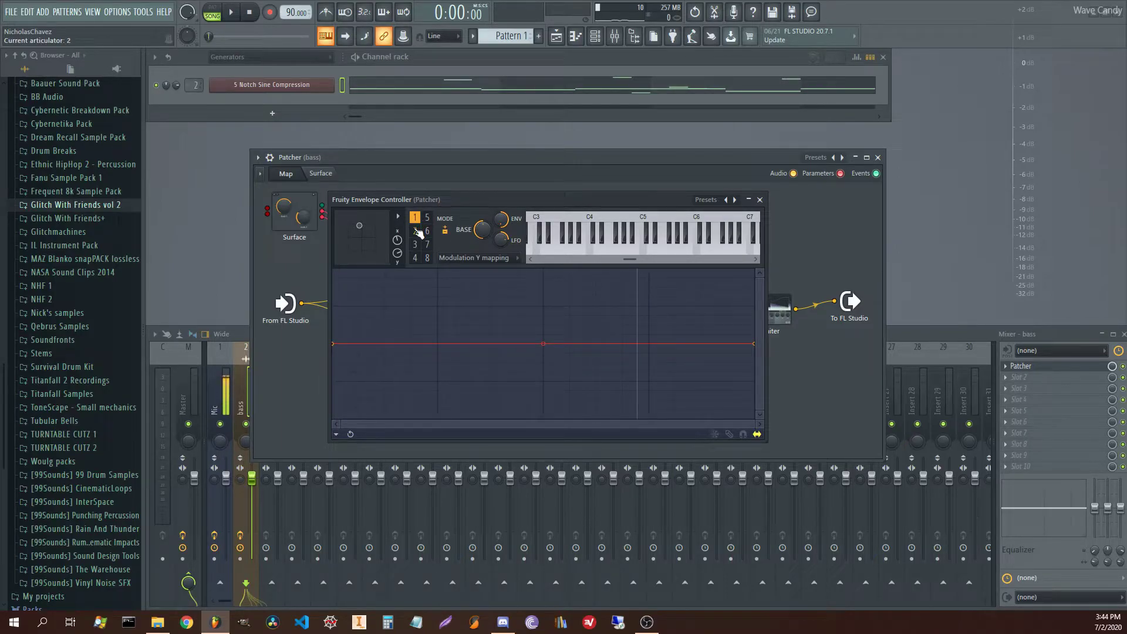
{"action": "left_click", "coordinate": [477, 259]}
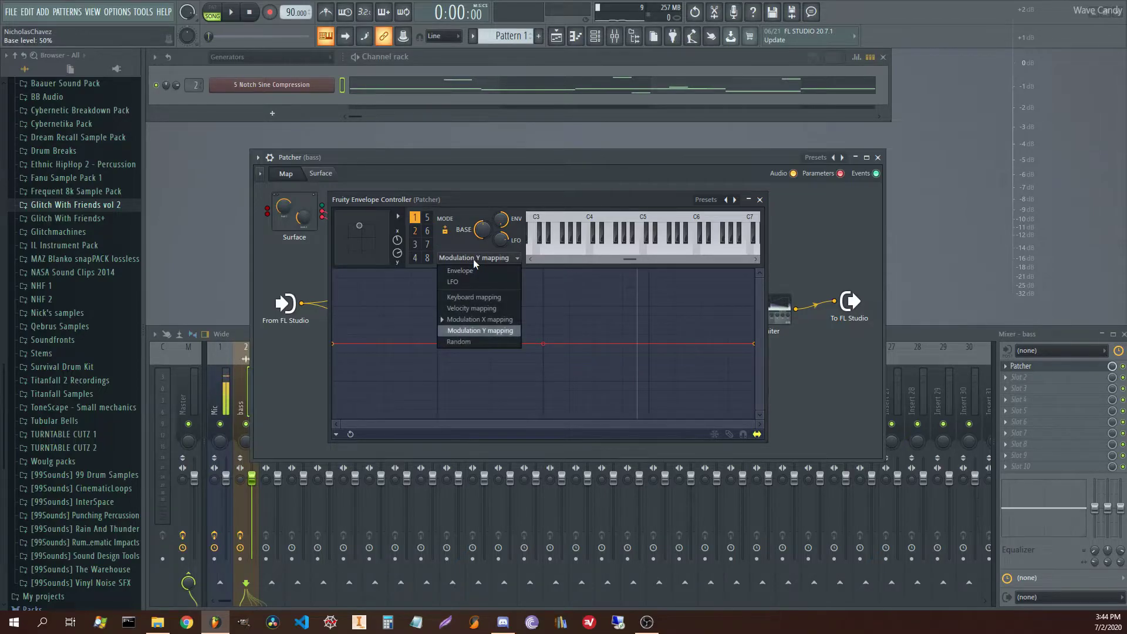
{"action": "left_click", "coordinate": [473, 318]}
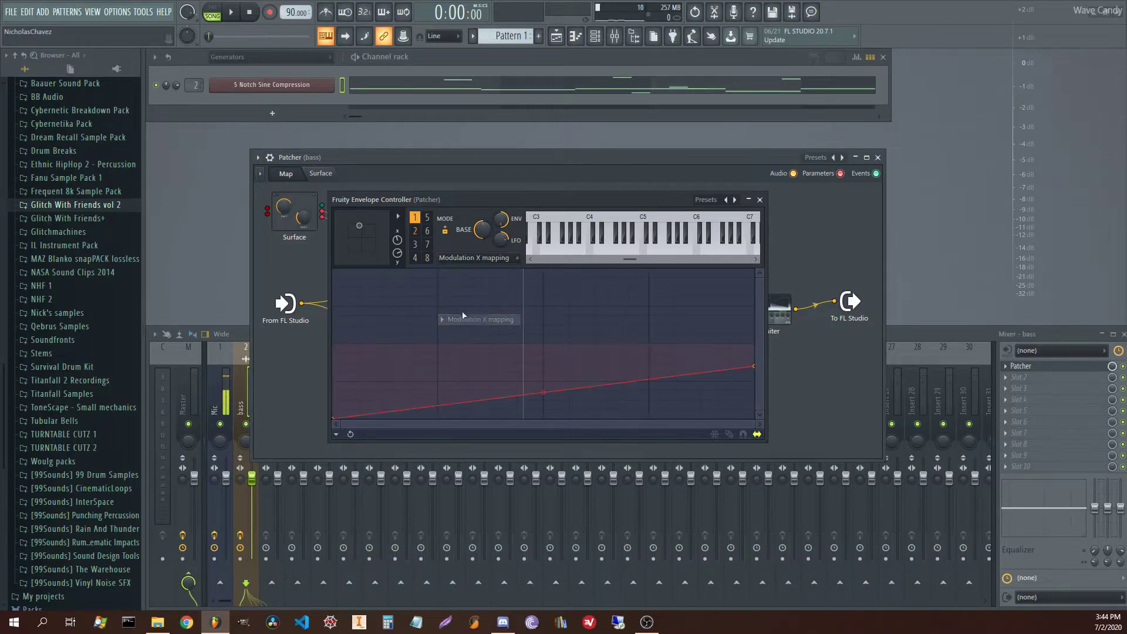
{"action": "left_click", "coordinate": [414, 230]}
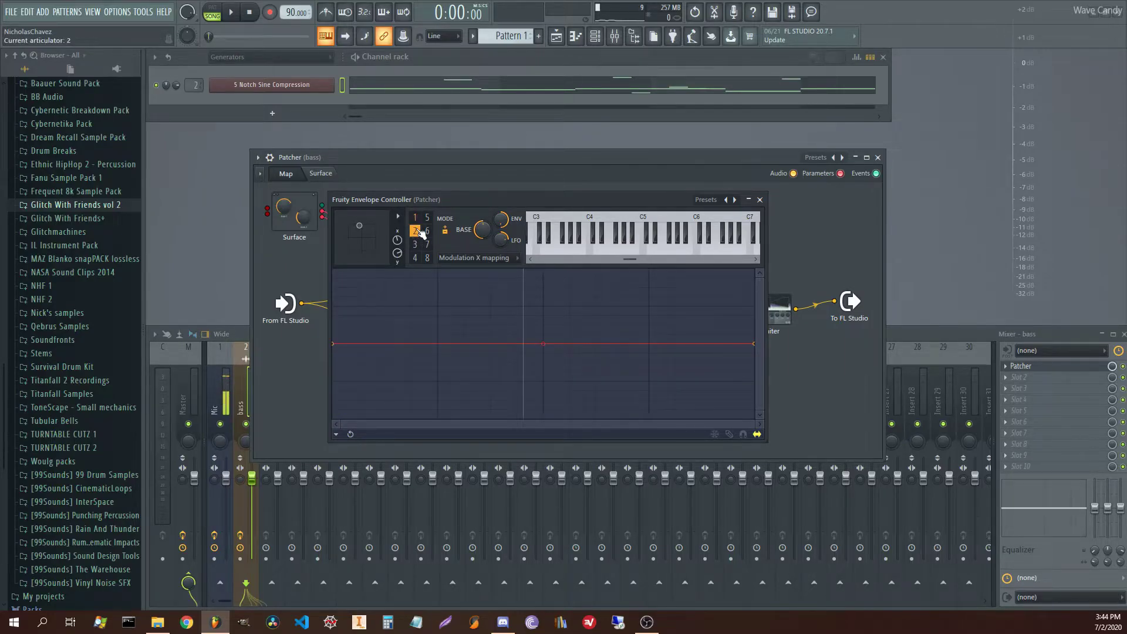
{"action": "left_click", "coordinate": [476, 258]}
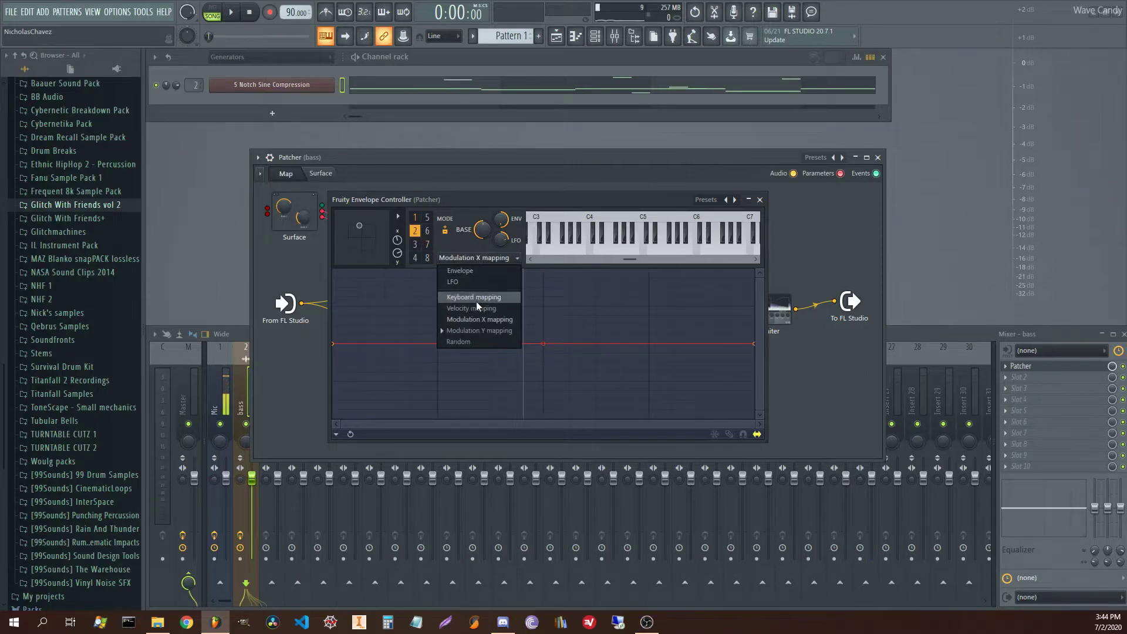
{"action": "left_click", "coordinate": [477, 329]}
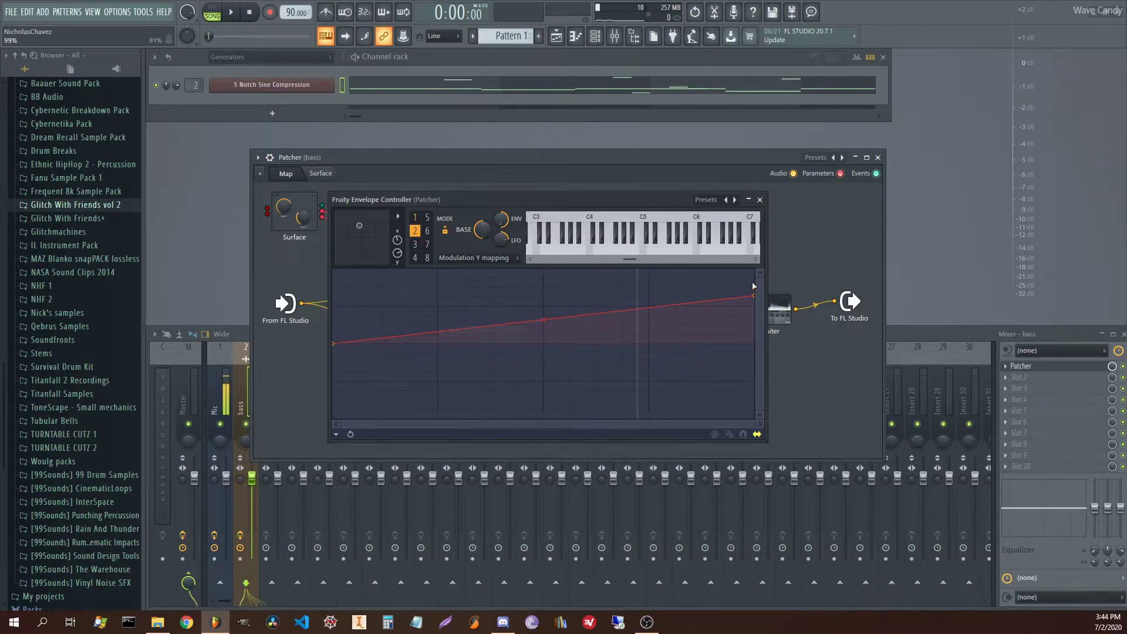
Step: Close the envelope controller, check Fruity Delay 3, and bring up the delay output's connection options
{"action": "left_click", "coordinate": [759, 199]}
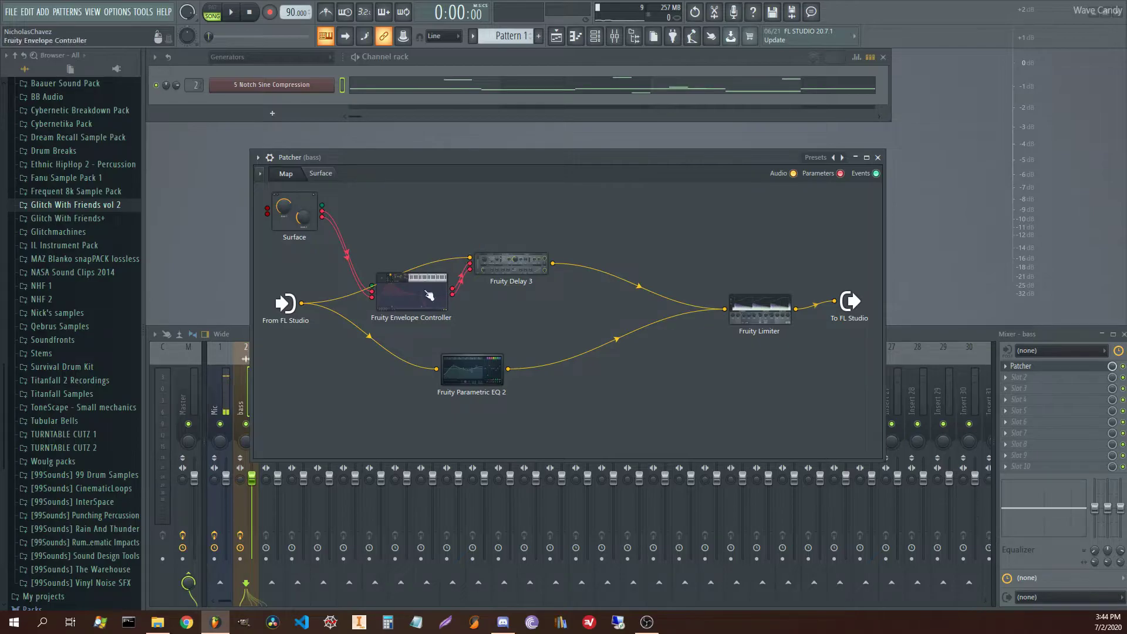
{"action": "left_click", "coordinate": [528, 269]}
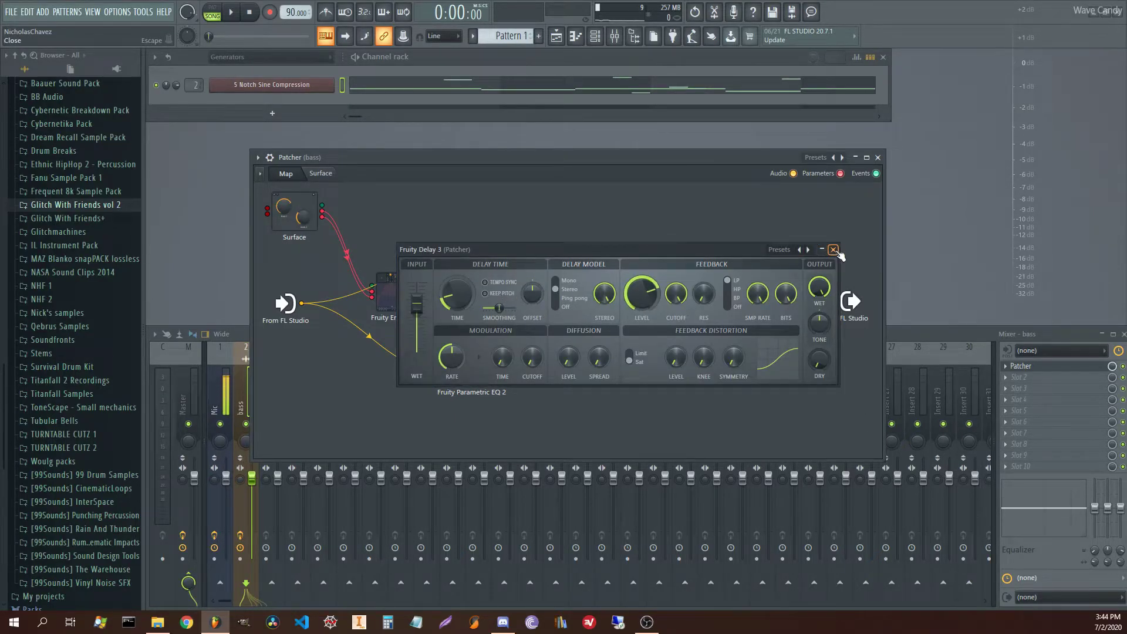
{"action": "left_click", "coordinate": [833, 250]}
{"action": "right_click", "coordinate": [552, 263]}
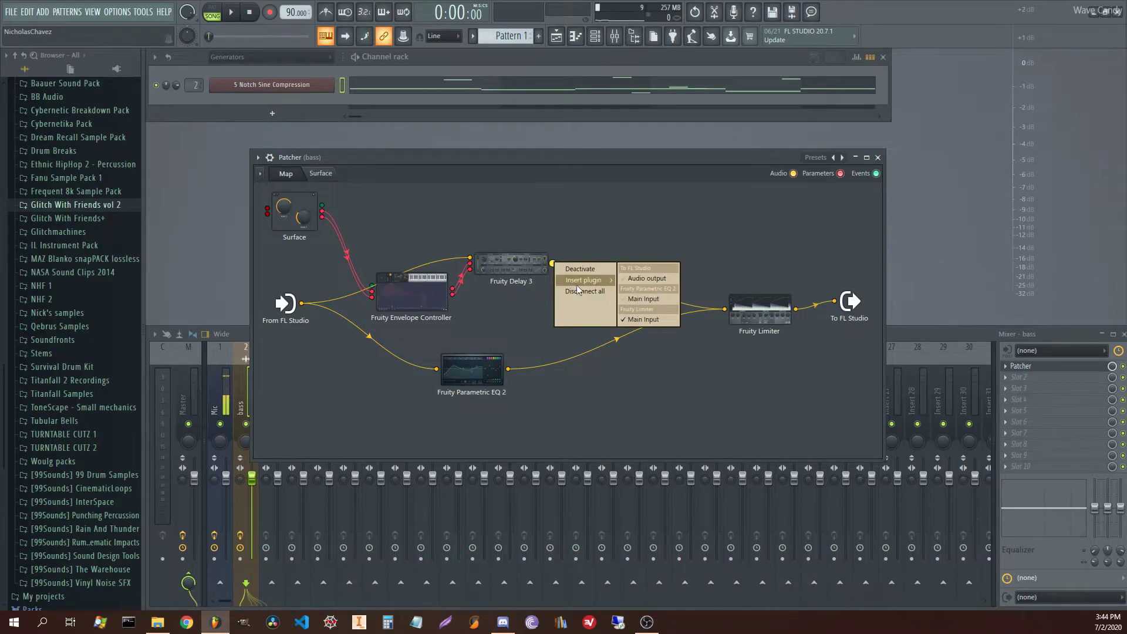
Step: Insert Pitcher after Fruity Delay 3, place it before Fruity Limiter, and open its settings
{"action": "mouse_move", "coordinate": [576, 284]}
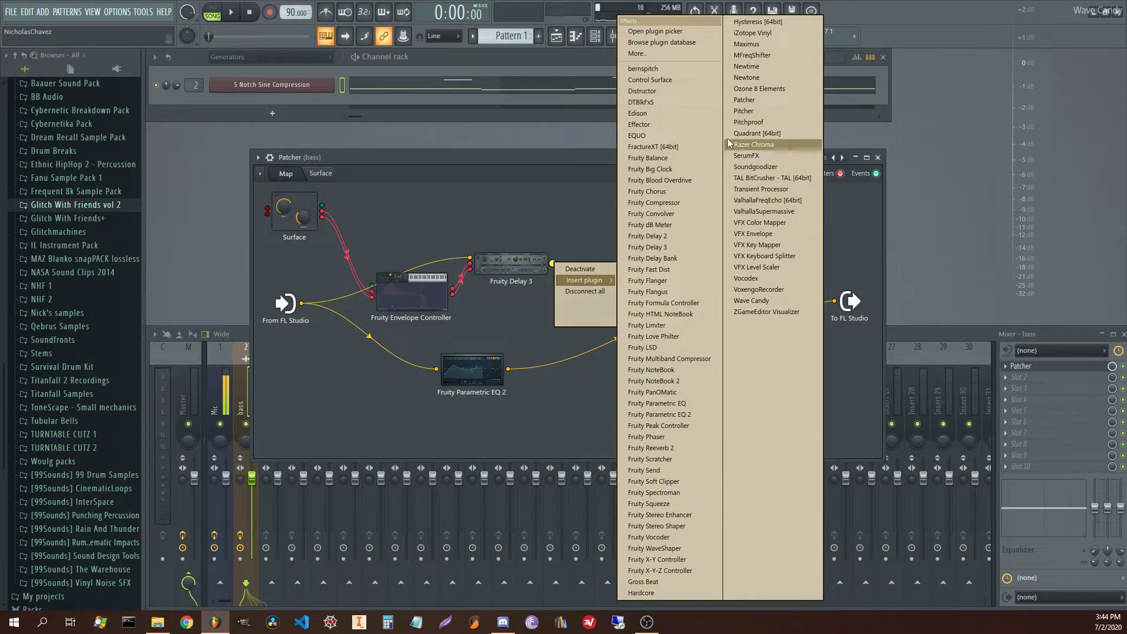
{"action": "left_click", "coordinate": [740, 111]}
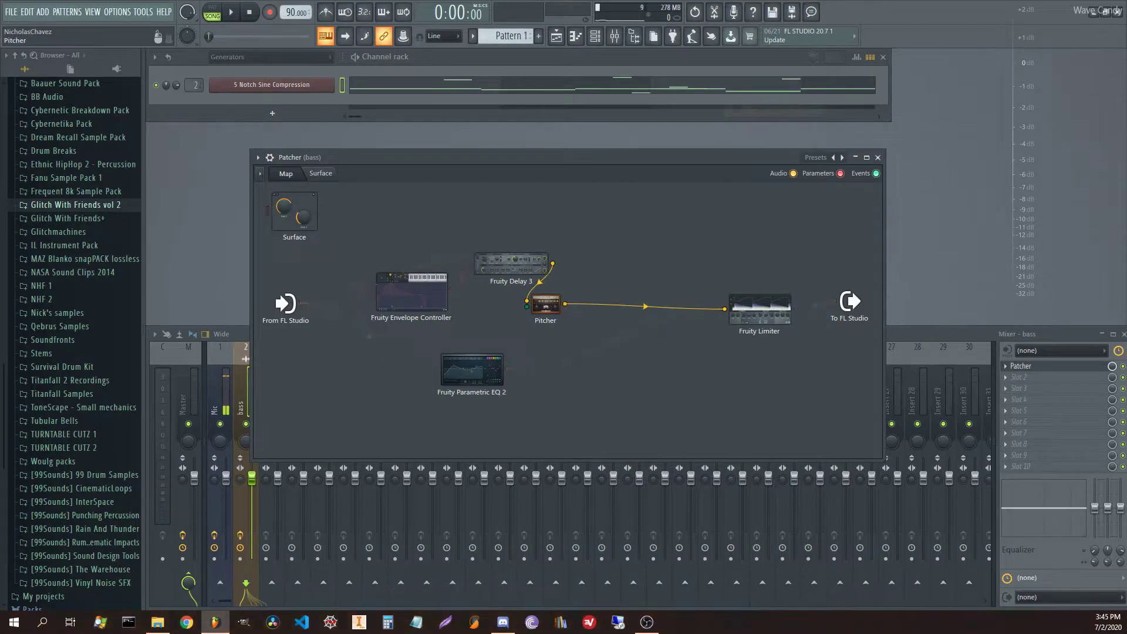
{"action": "left_click_drag", "start_coordinate": [556, 308], "coordinate": [628, 249]}
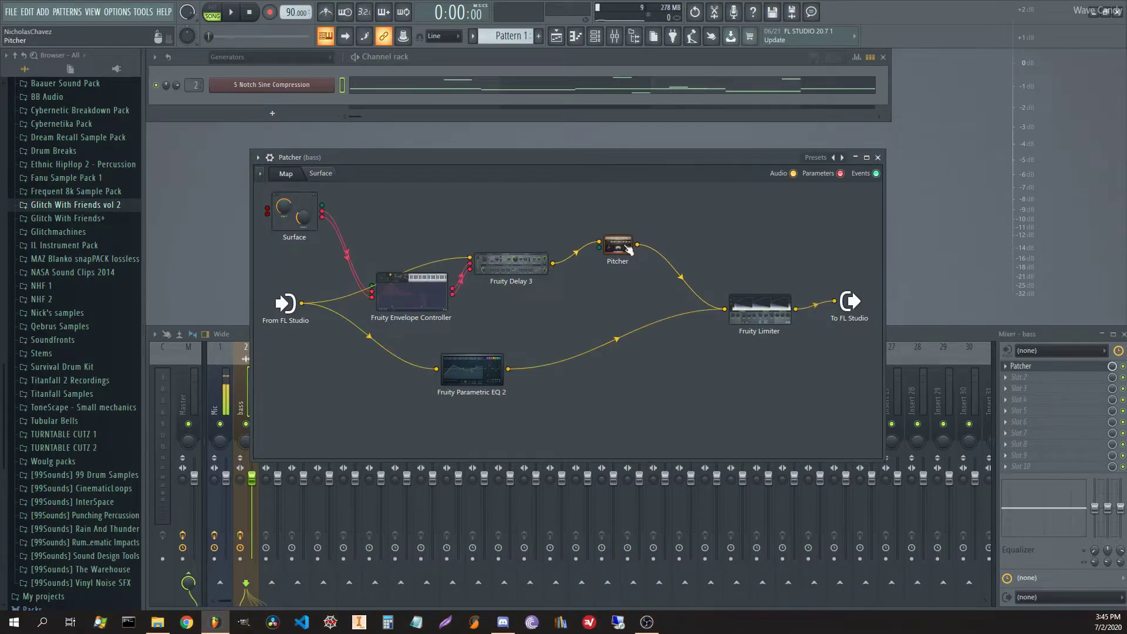
{"action": "double_click", "coordinate": [628, 250]}
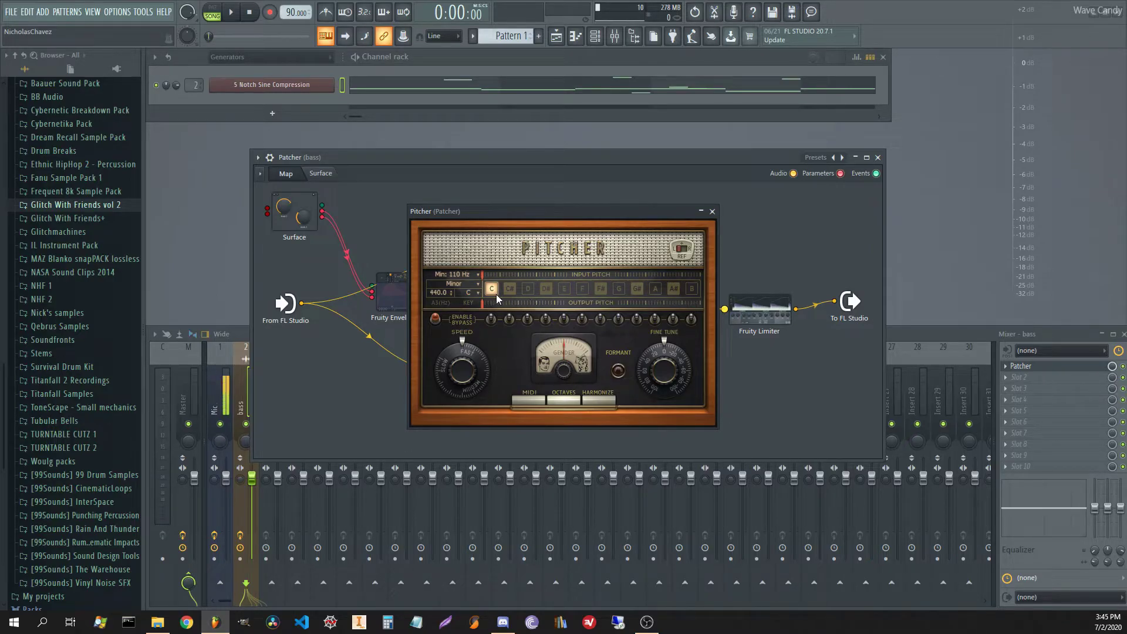
{"action": "left_click", "coordinate": [467, 178]}
Step: Audition the song while switching on F# alongside C in Pitcher's corrected notes
{"action": "key", "text": "space"}
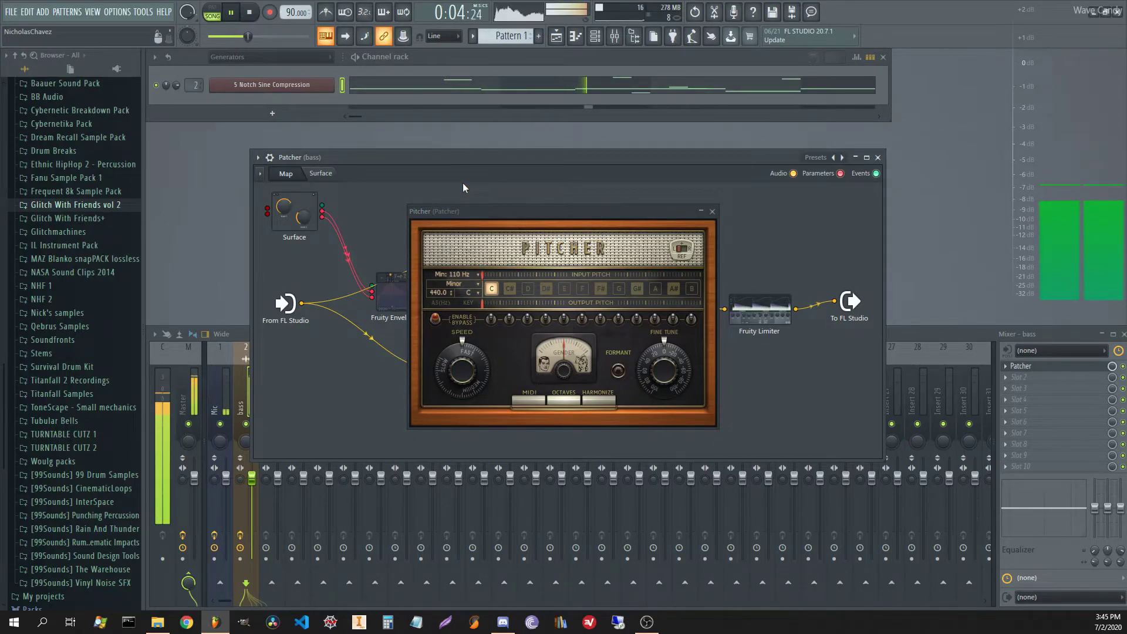
{"action": "key", "text": "space"}
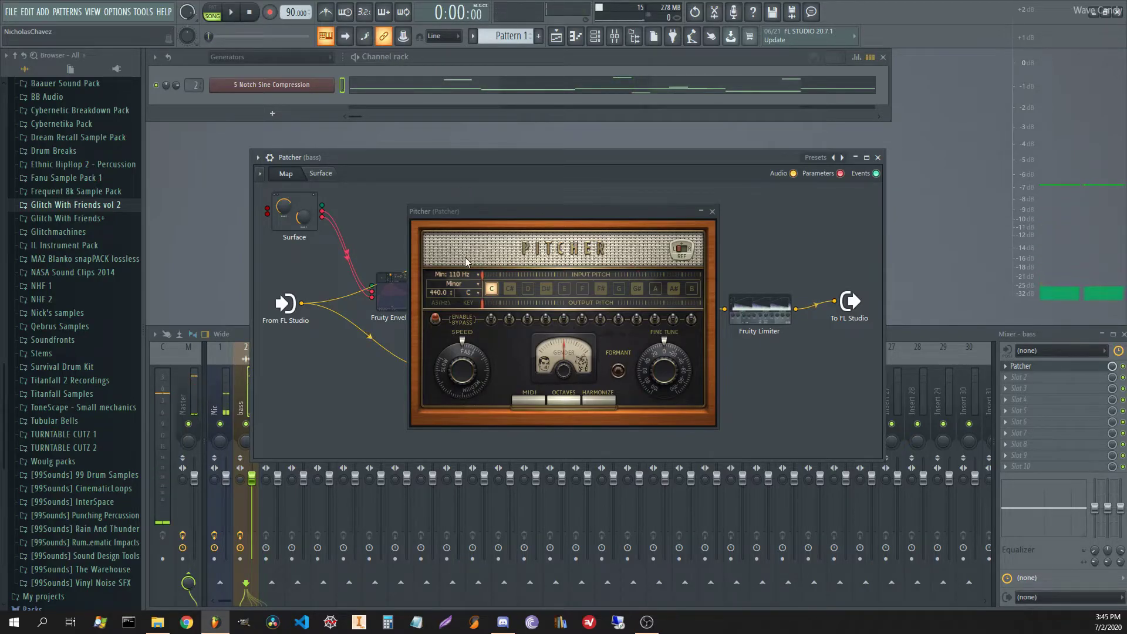
{"action": "left_click", "coordinate": [603, 289]}
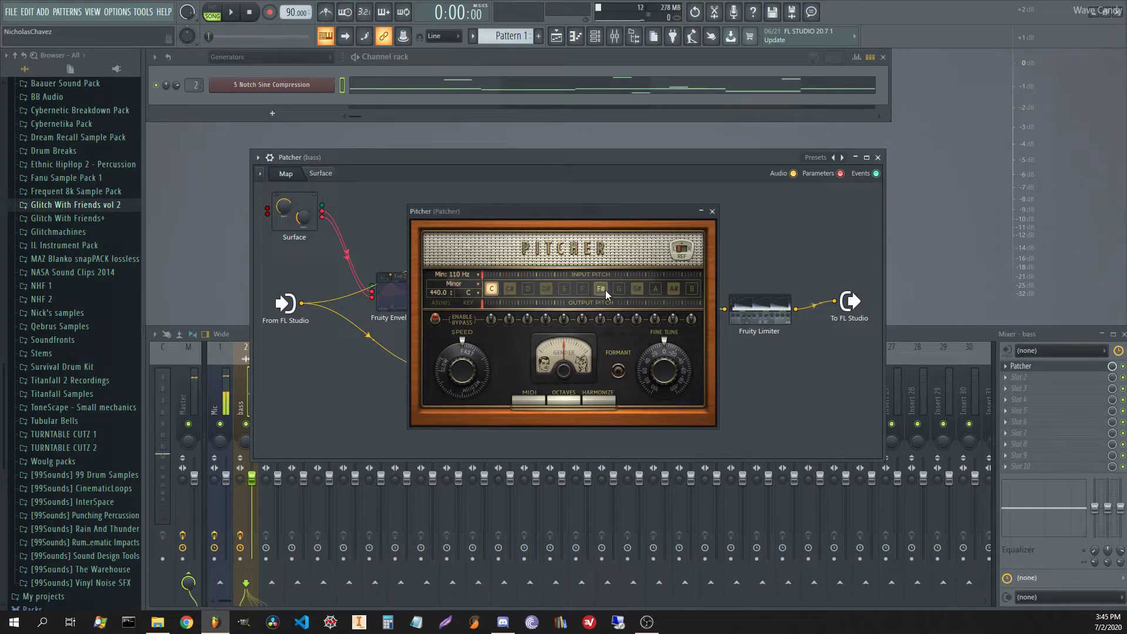
{"action": "key", "text": "space"}
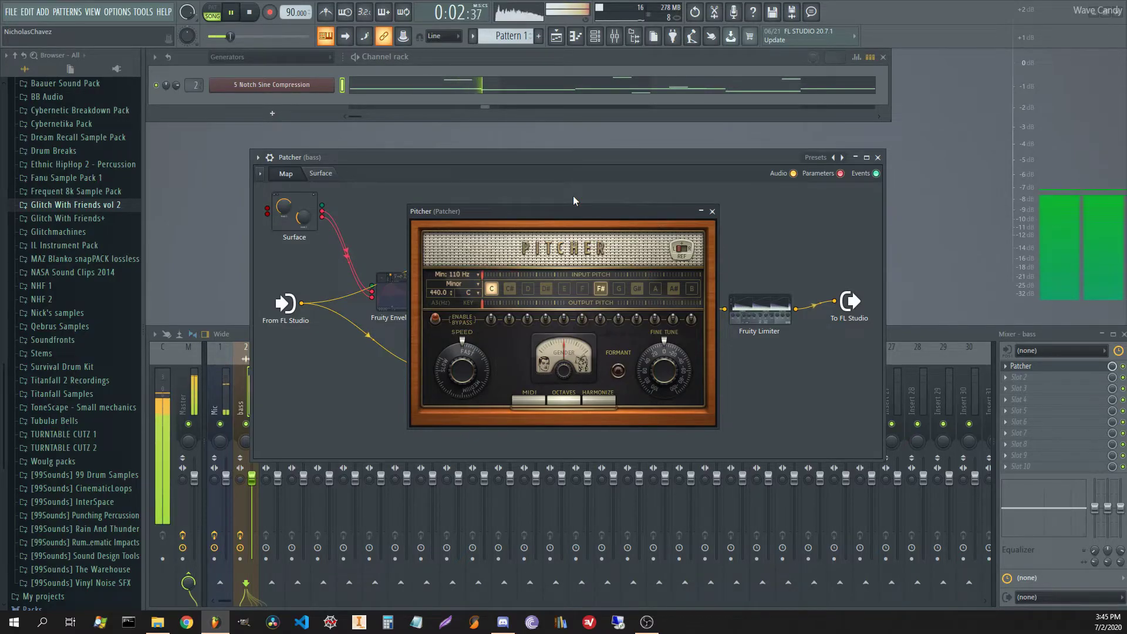
{"action": "key", "text": "space"}
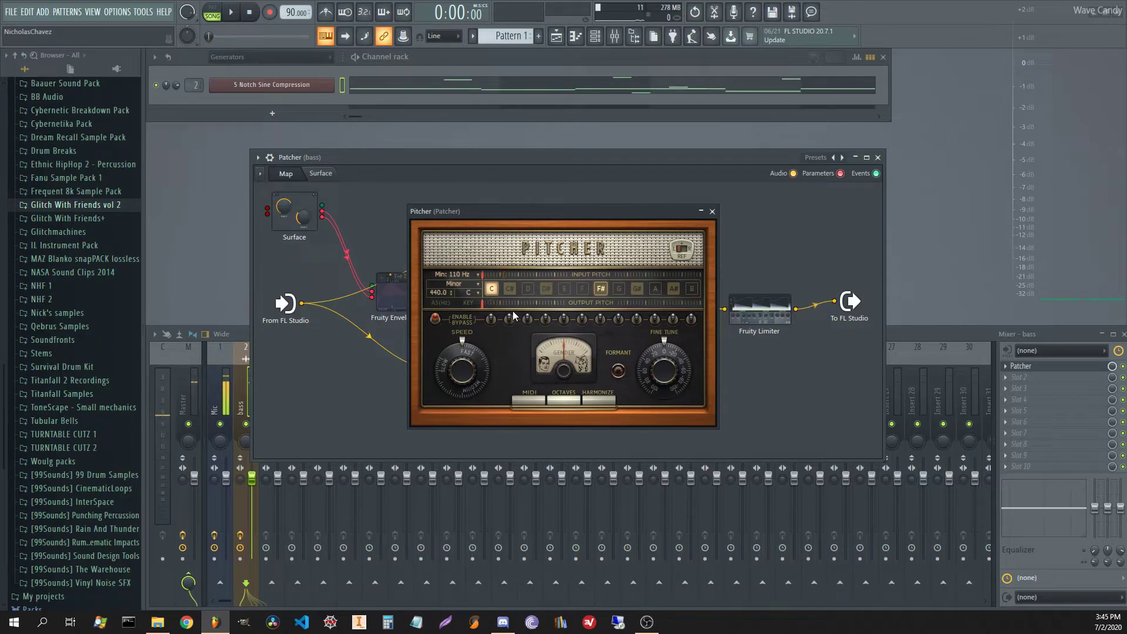
{"action": "left_click", "coordinate": [600, 288]}
{"action": "left_click_drag", "start_coordinate": [516, 213], "coordinate": [523, 200]}
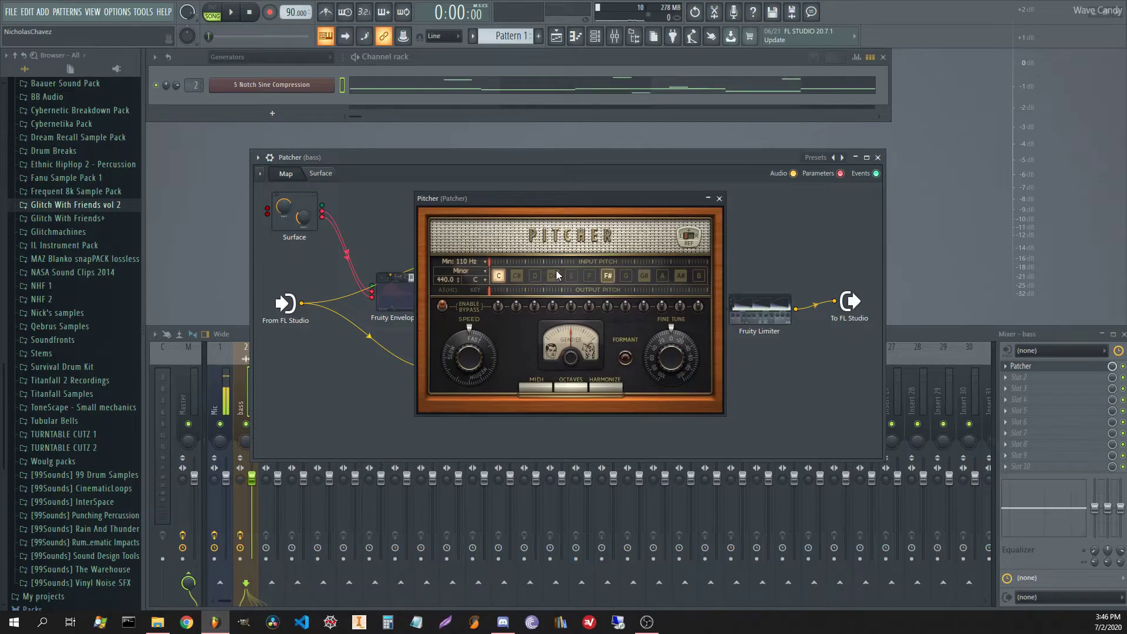
Step: Set Pitcher's root key to G, keeping the Minor scale
{"action": "left_click", "coordinate": [481, 276]}
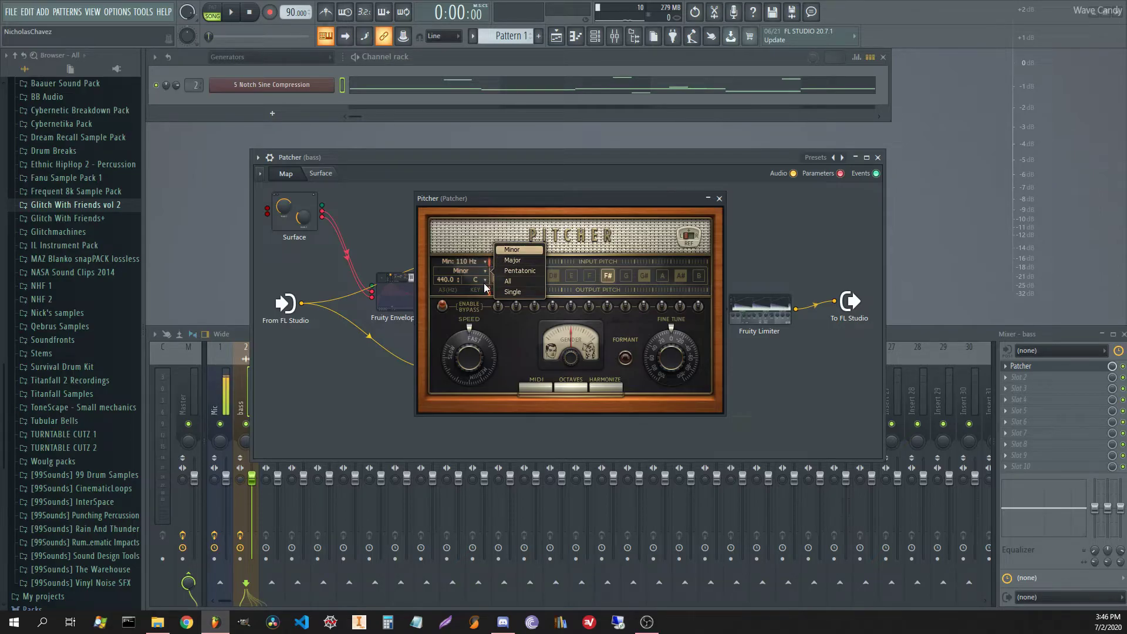
{"action": "left_click", "coordinate": [510, 250]}
{"action": "left_click", "coordinate": [477, 279]}
{"action": "left_click", "coordinate": [513, 295]}
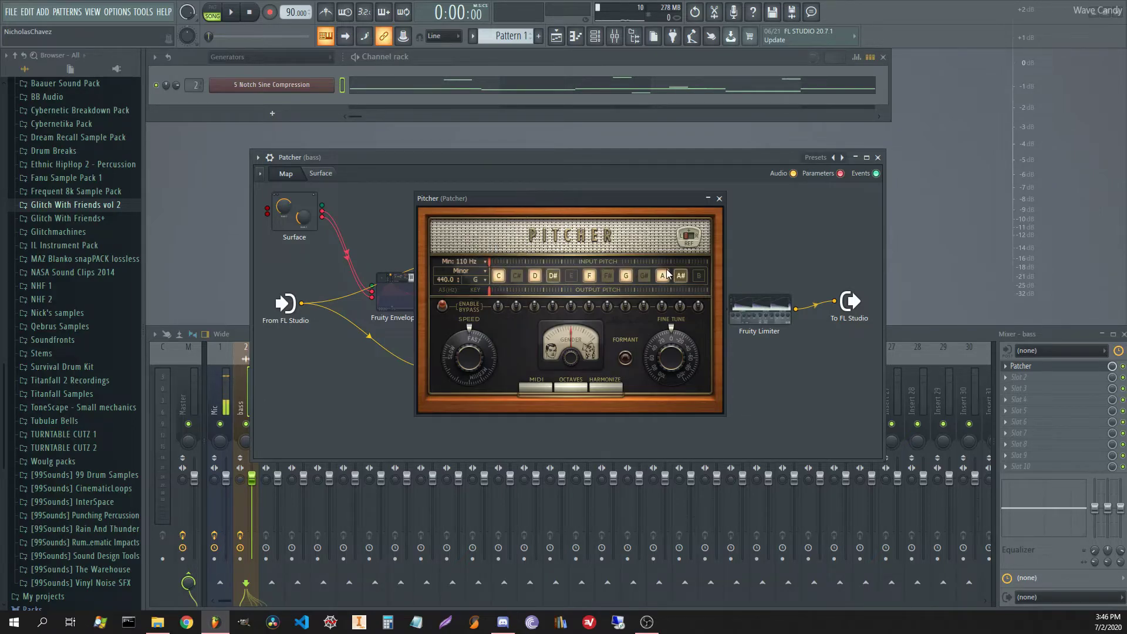
Step: Reposition the Pitcher window, then close it to reveal the bass Patcher map
{"action": "left_click_drag", "start_coordinate": [551, 203], "coordinate": [730, 309]}
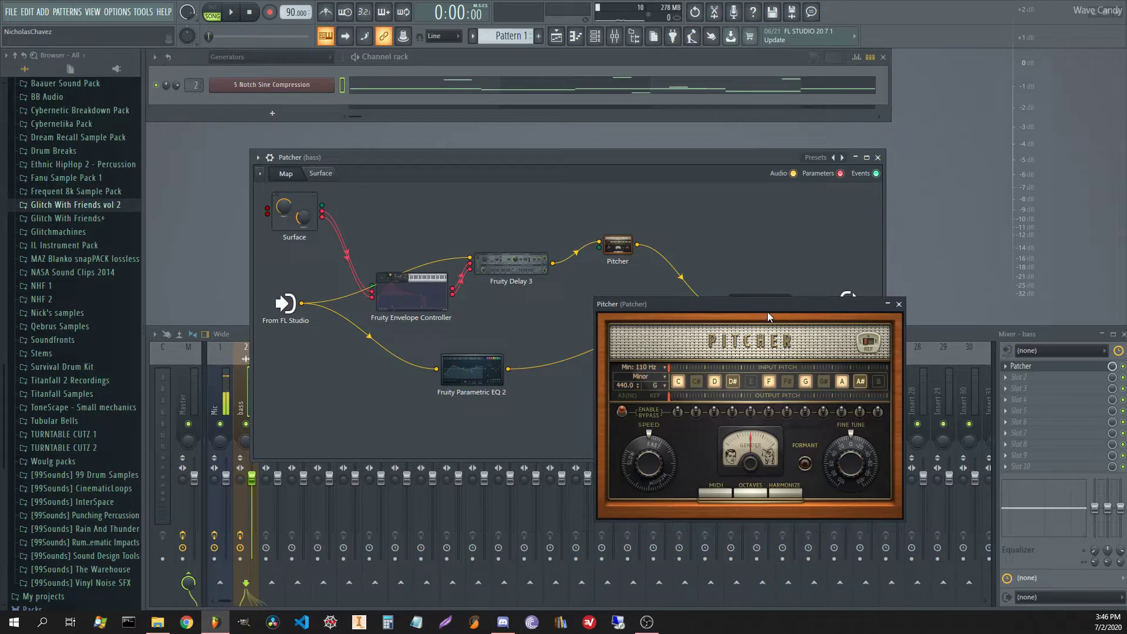
{"action": "left_click_drag", "start_coordinate": [766, 307], "coordinate": [637, 182]}
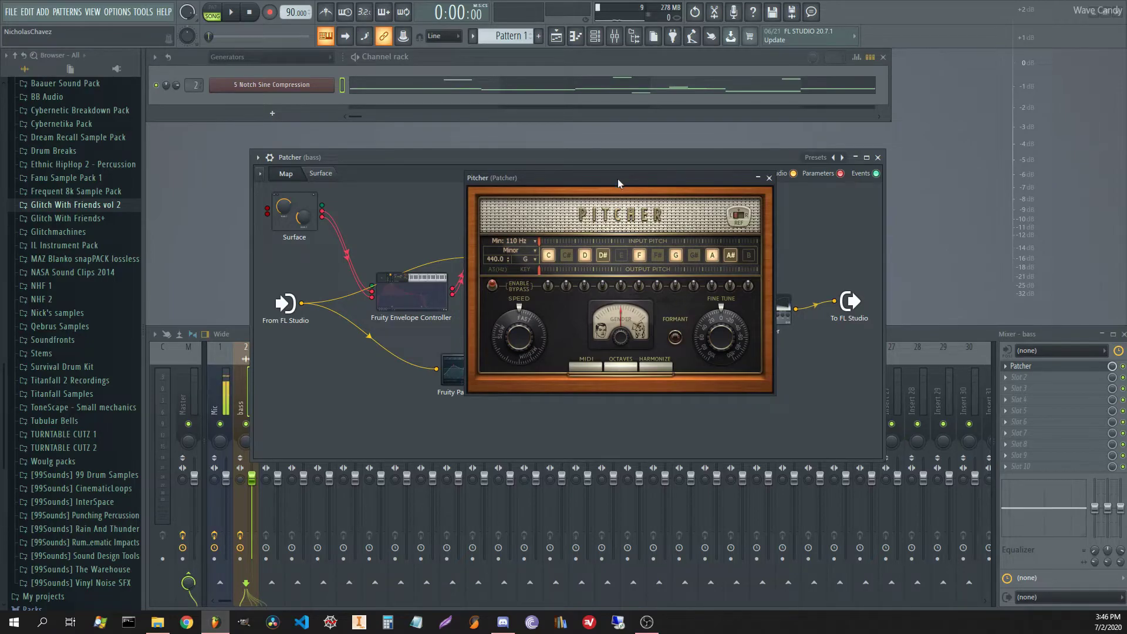
{"action": "left_click_drag", "start_coordinate": [617, 178], "coordinate": [593, 210]}
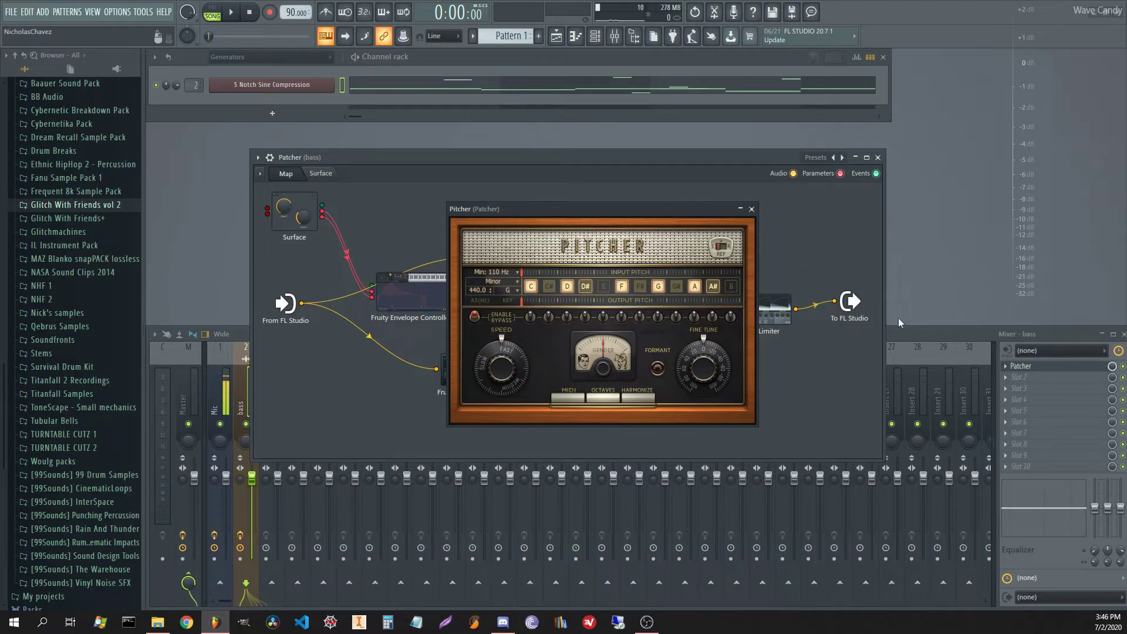
{"action": "left_click", "coordinate": [751, 209]}
{"action": "right_click", "coordinate": [700, 225]}
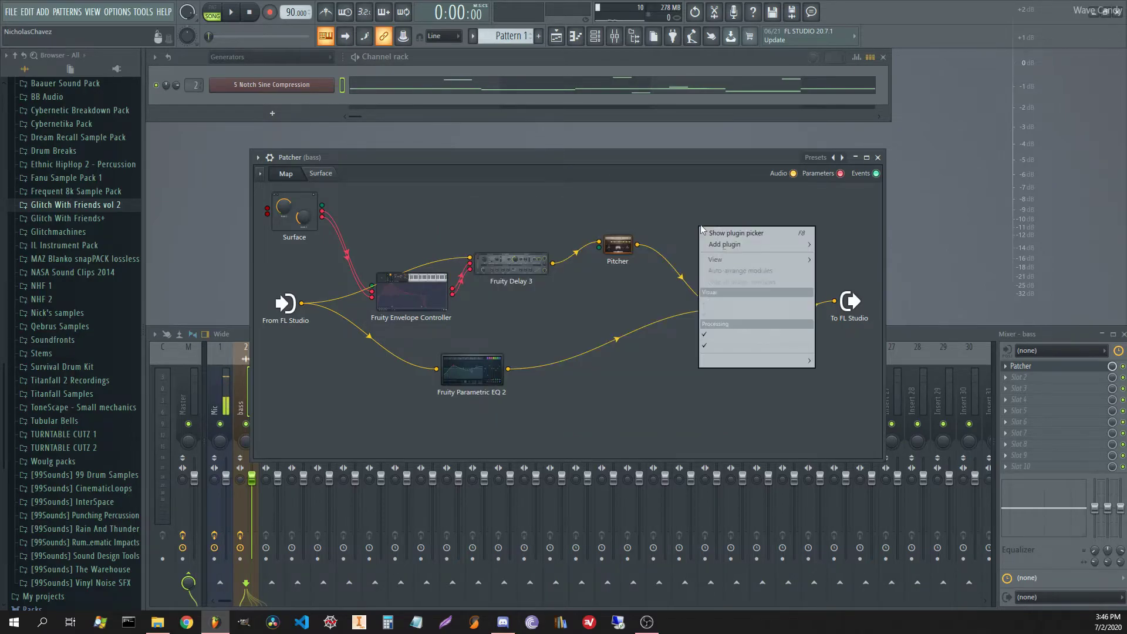
{"action": "mouse_move", "coordinate": [714, 245]}
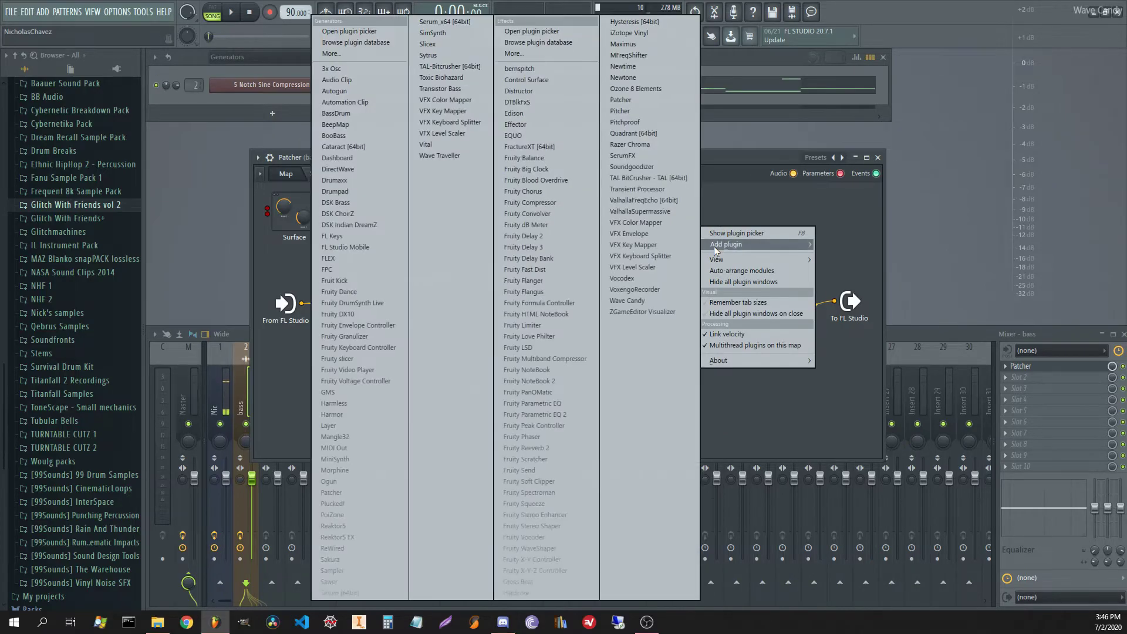
{"action": "left_click", "coordinate": [652, 123]}
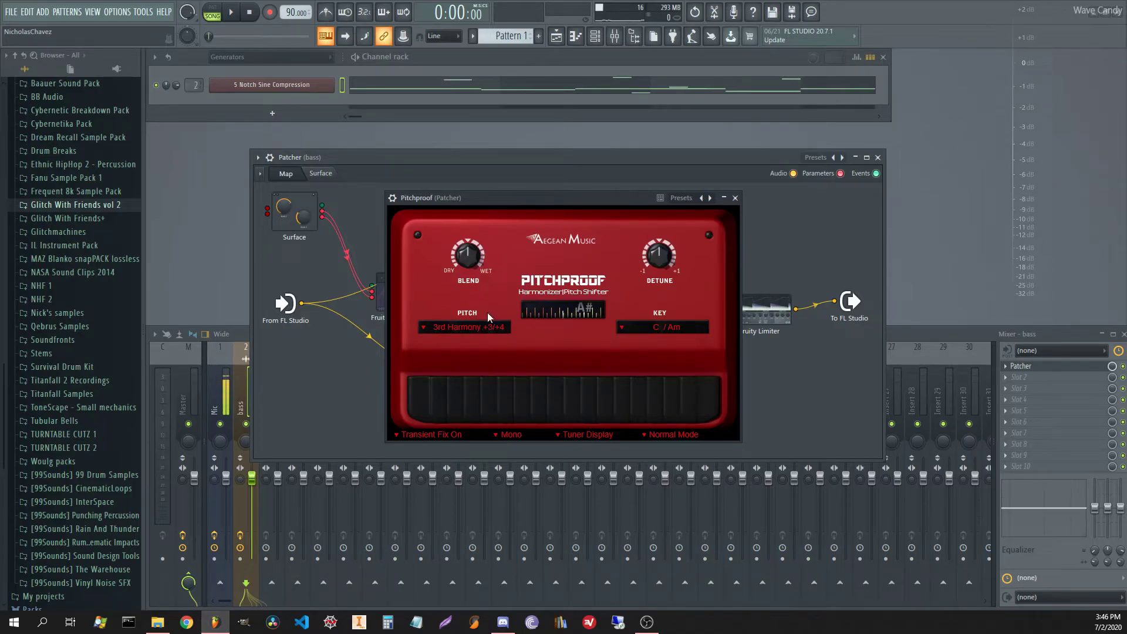
{"action": "left_click", "coordinate": [735, 197]}
{"action": "right_click", "coordinate": [554, 306]}
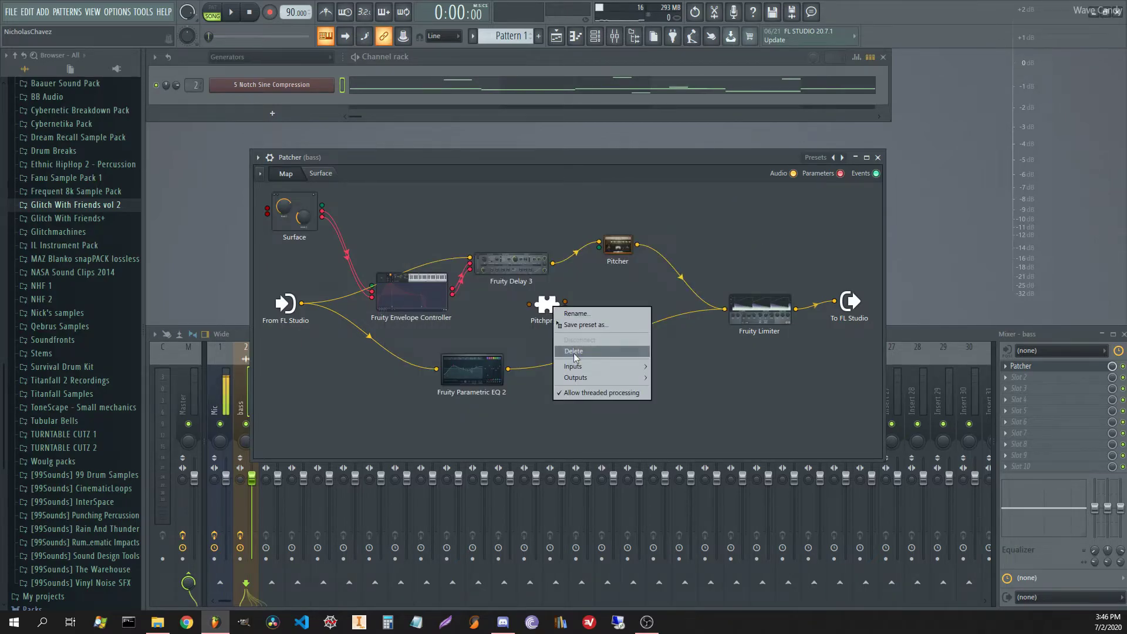
{"action": "left_click", "coordinate": [573, 350]}
{"action": "left_click", "coordinate": [617, 246]}
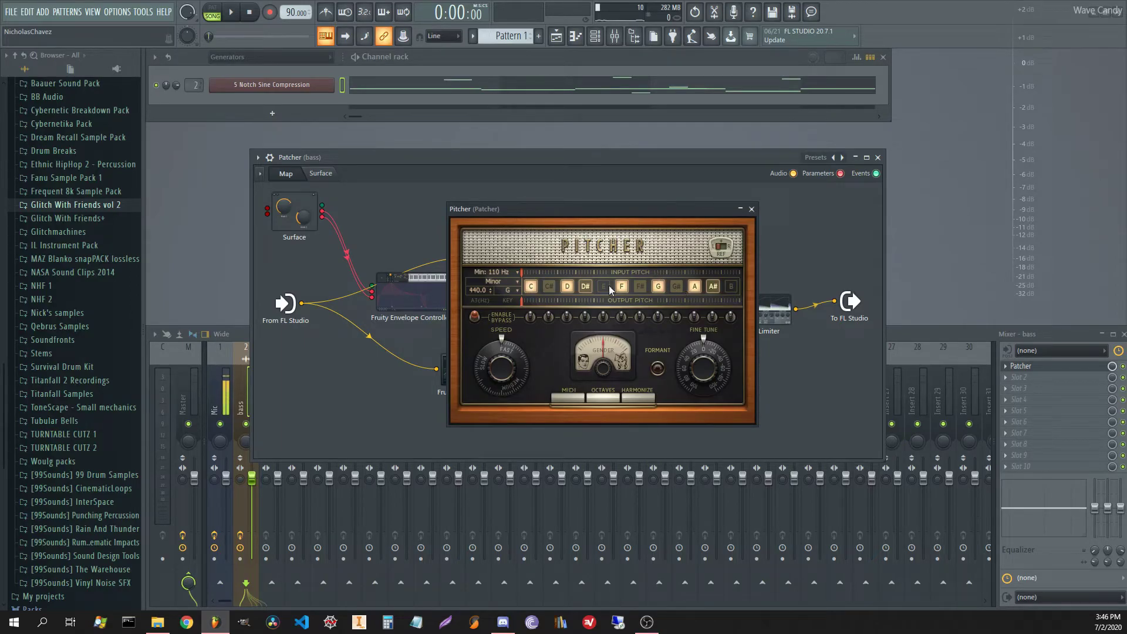
{"action": "left_click", "coordinate": [751, 210]}
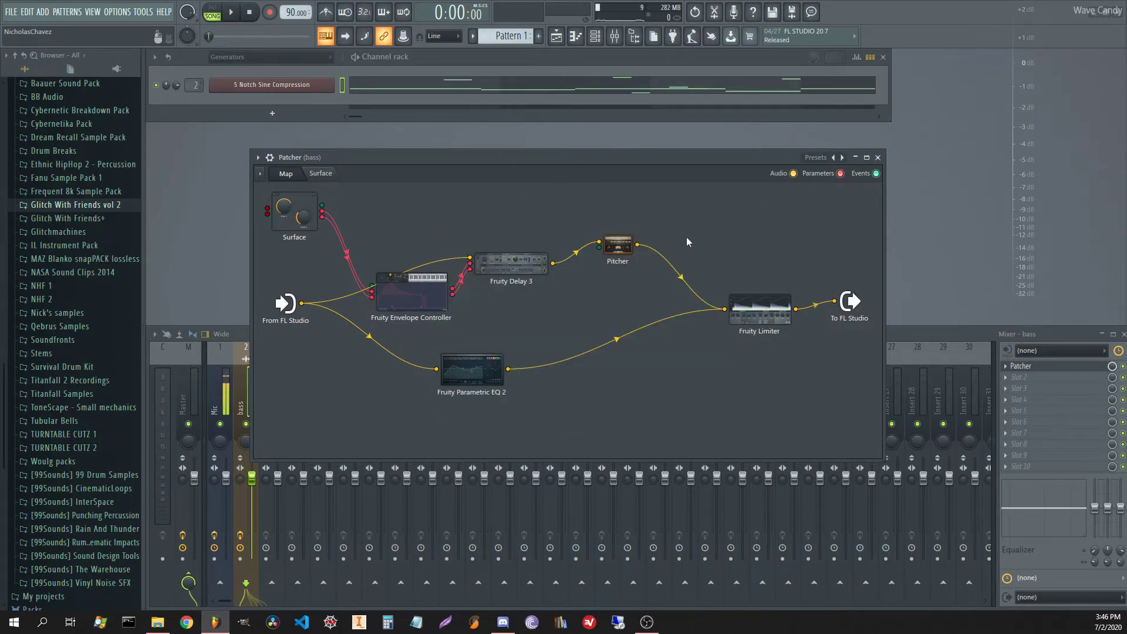
{"action": "left_click", "coordinate": [537, 269]}
{"action": "left_click", "coordinate": [833, 249]}
{"action": "left_click", "coordinate": [618, 247]}
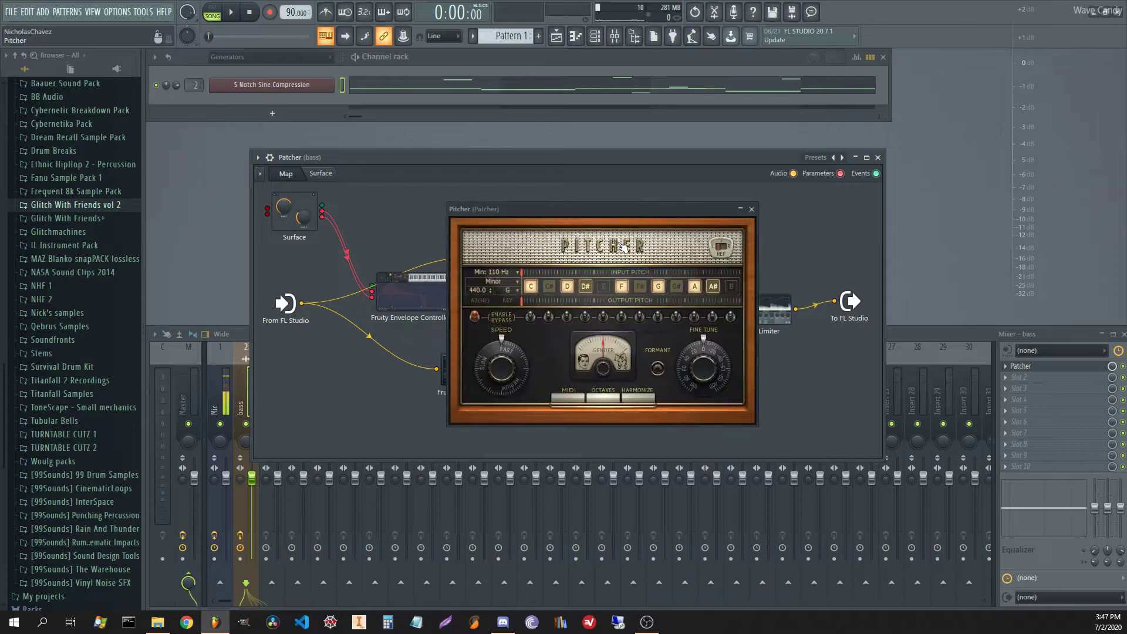
{"action": "left_click", "coordinate": [512, 288]}
{"action": "left_click", "coordinate": [509, 287]}
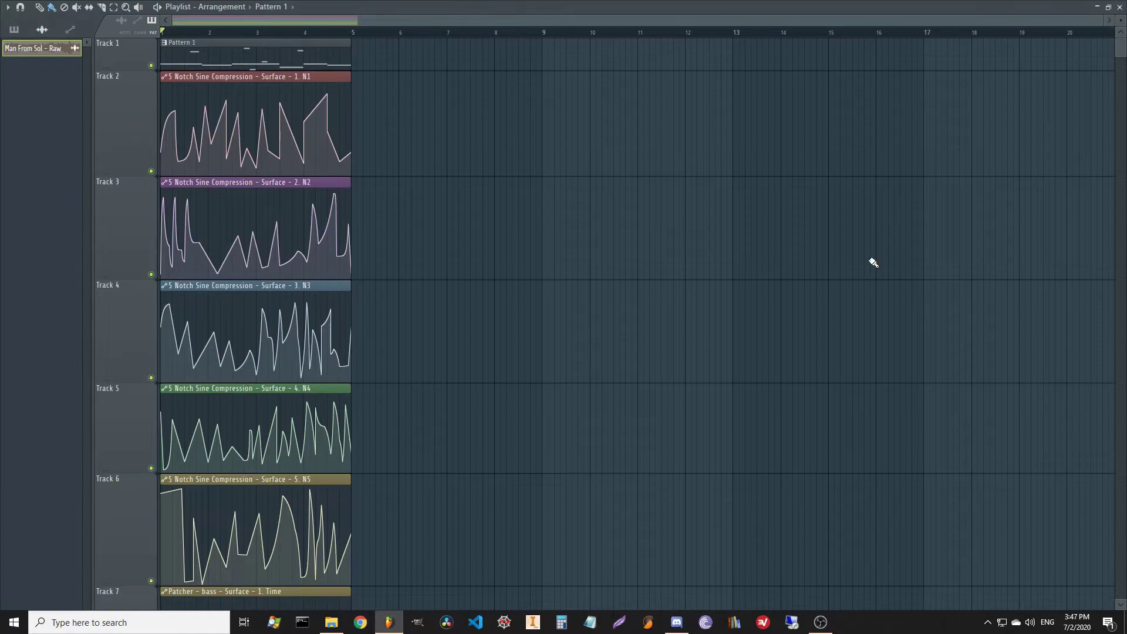
{"action": "key", "text": "space"}
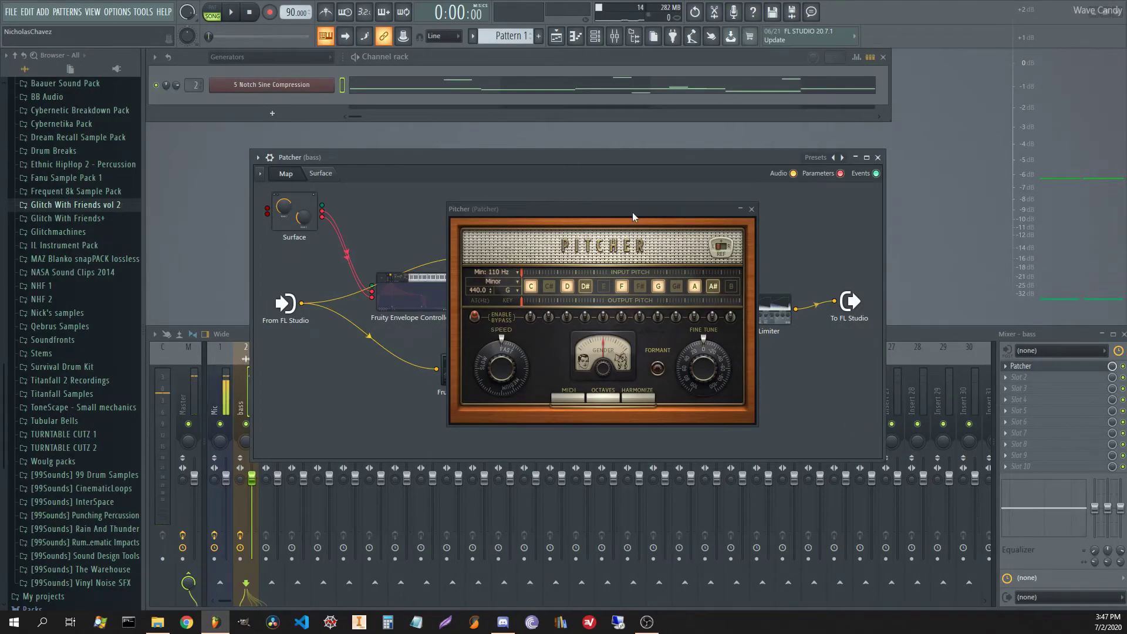
Step: Check Fruity Delay 3's settings, then reopen Pitcher's editor and reposition it
{"action": "left_click_drag", "start_coordinate": [632, 213], "coordinate": [900, 285]}
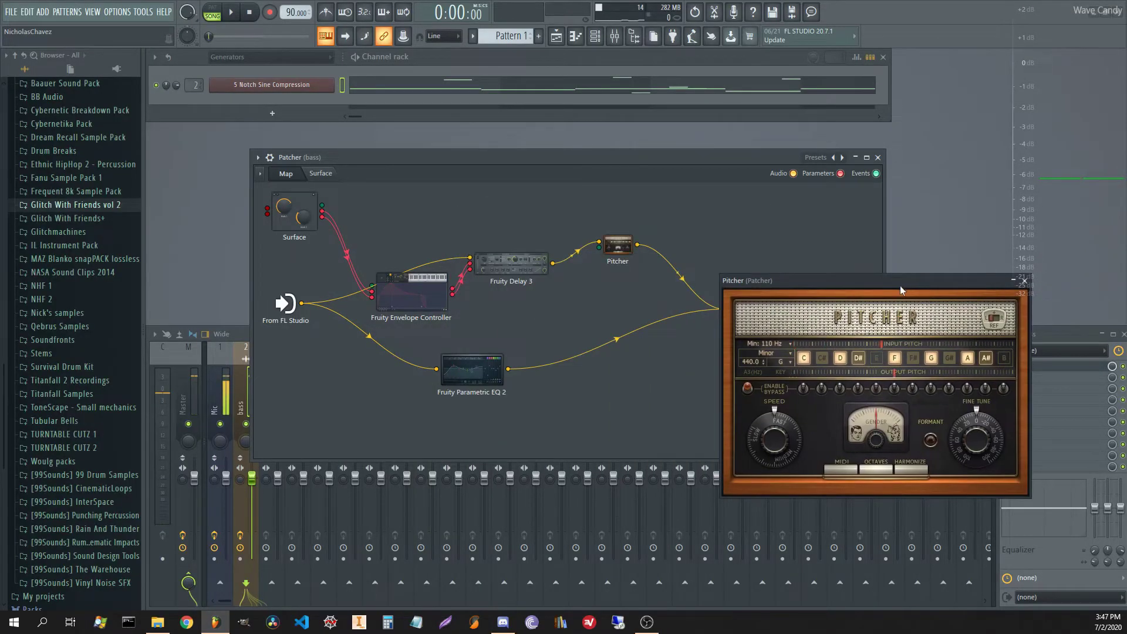
{"action": "left_click", "coordinate": [510, 267]}
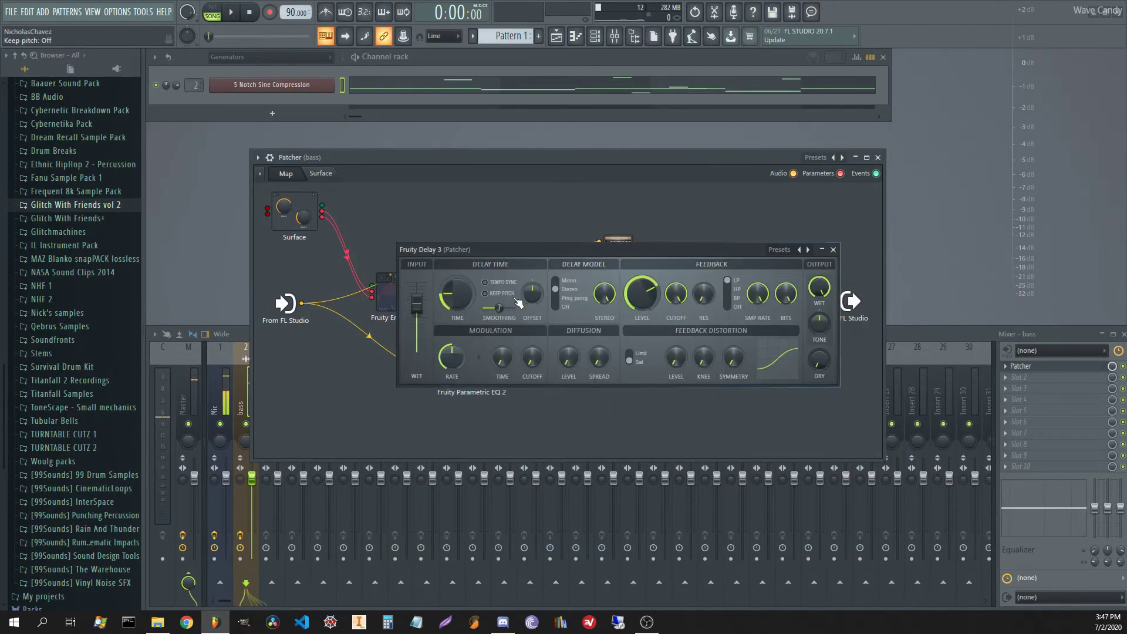
{"action": "left_click", "coordinate": [832, 249]}
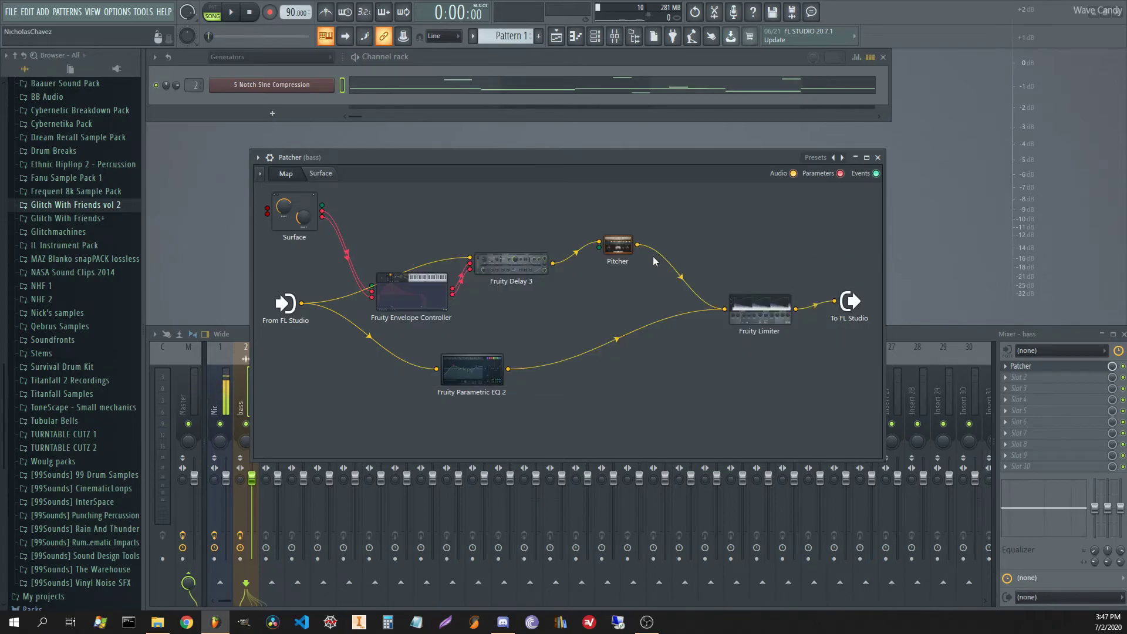
{"action": "left_click", "coordinate": [617, 246]}
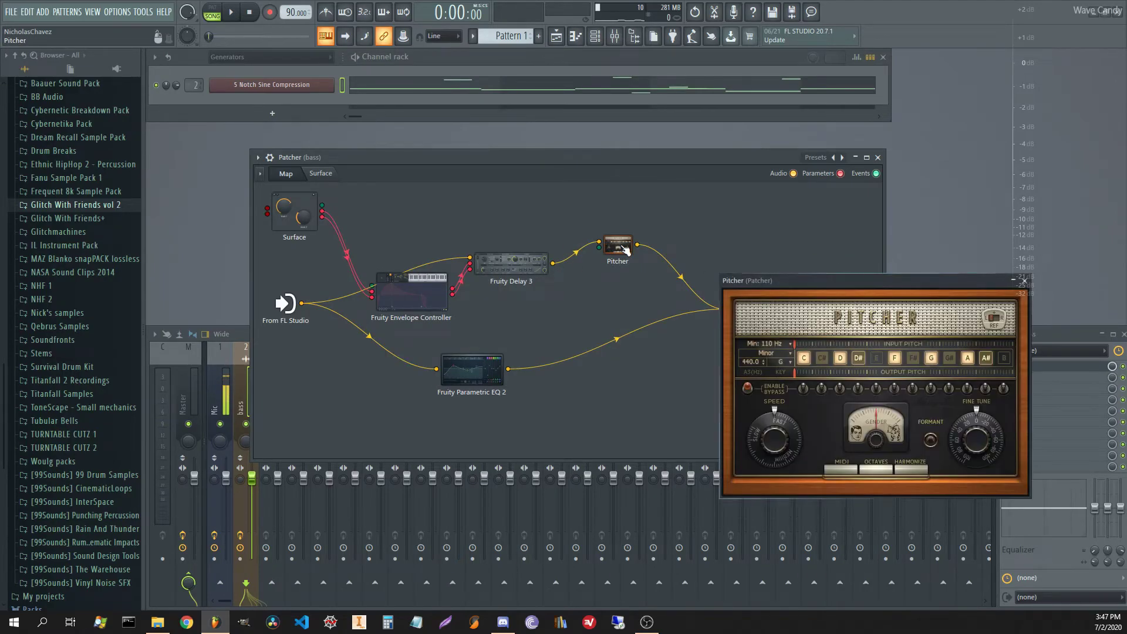
{"action": "left_click_drag", "start_coordinate": [784, 281], "coordinate": [659, 216]}
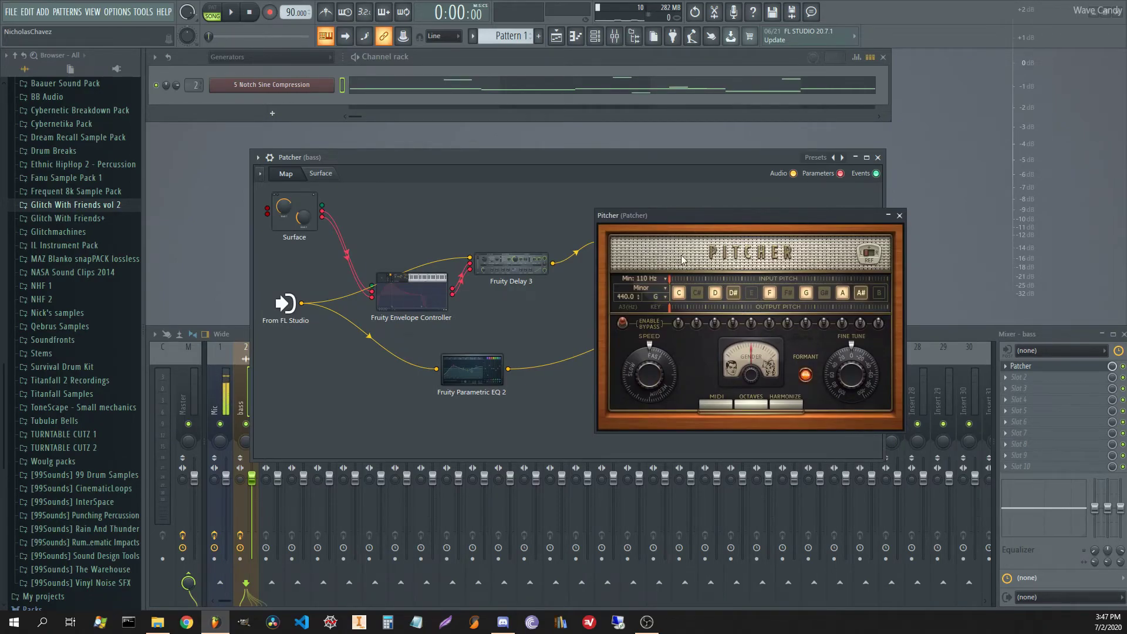
{"action": "left_click_drag", "start_coordinate": [741, 218], "coordinate": [725, 213]}
Step: Play the bass through the patch, stop back at the start, and close Pitcher
{"action": "key", "text": "space"}
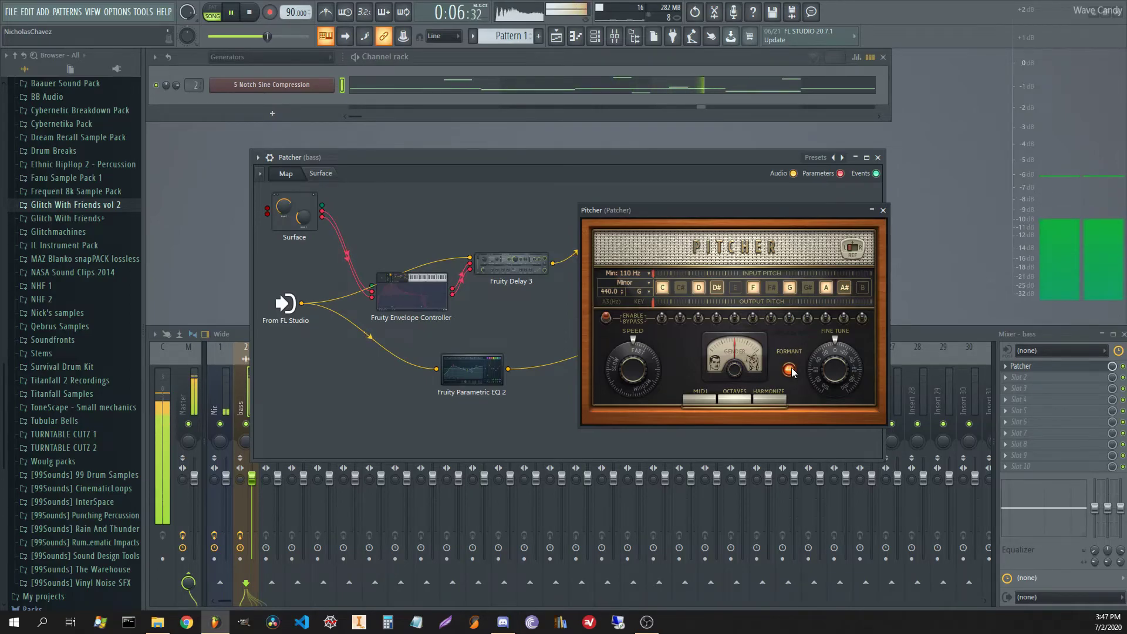
{"action": "key", "text": "space"}
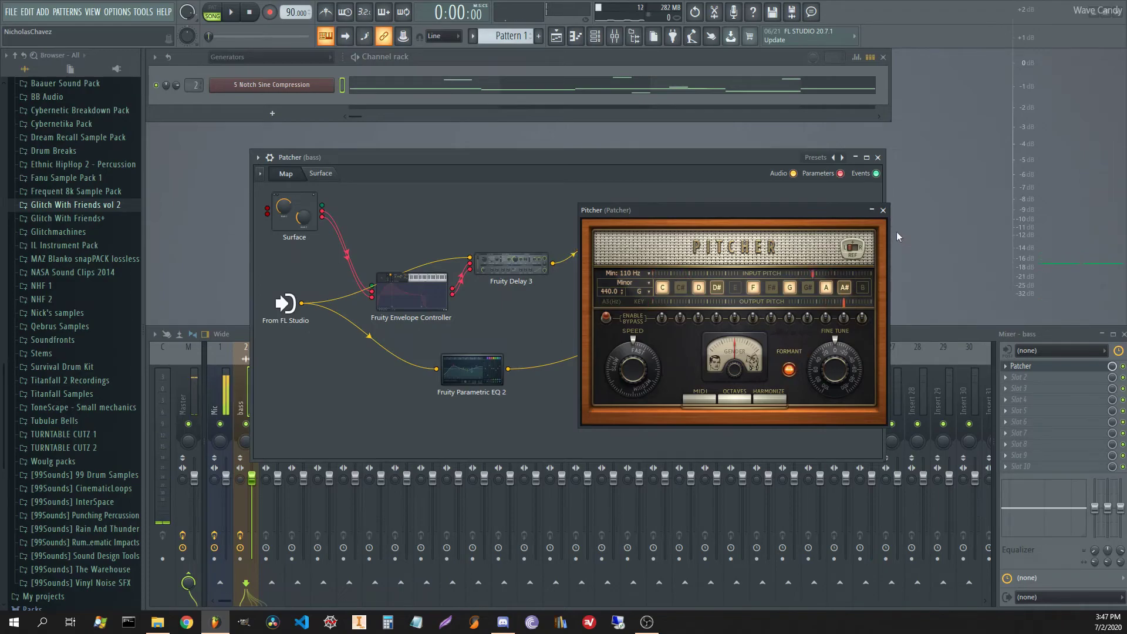
{"action": "left_click", "coordinate": [883, 210]}
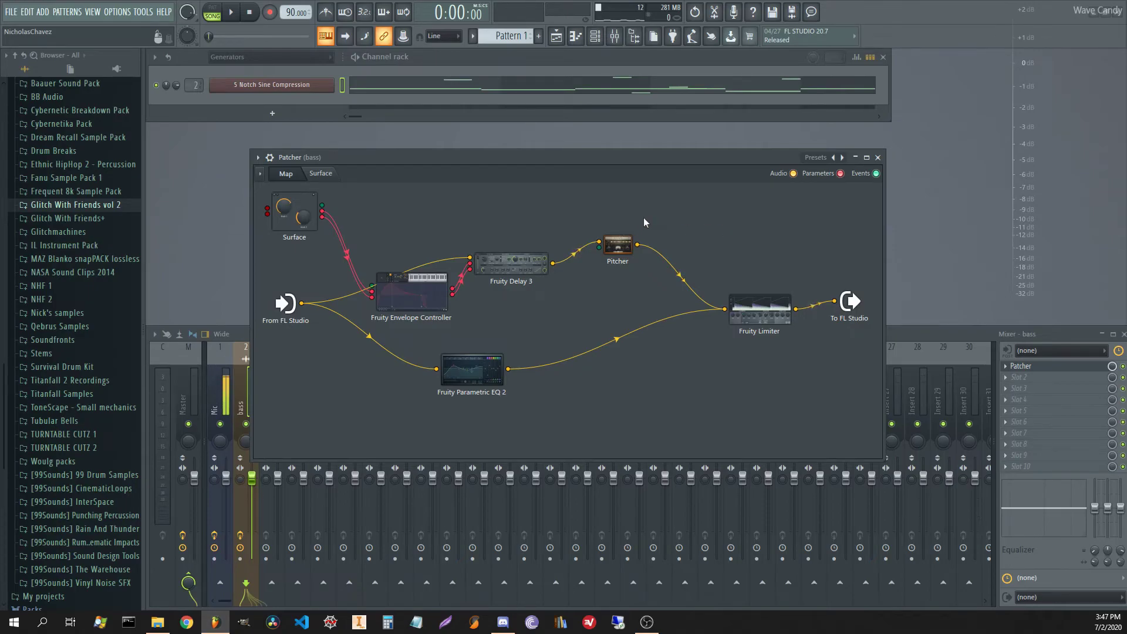
Step: Drag Fruity Parametric EQ 2's band 7 low-pass toward about 9916 Hz, then close the EQ
{"action": "left_click", "coordinate": [473, 369]}
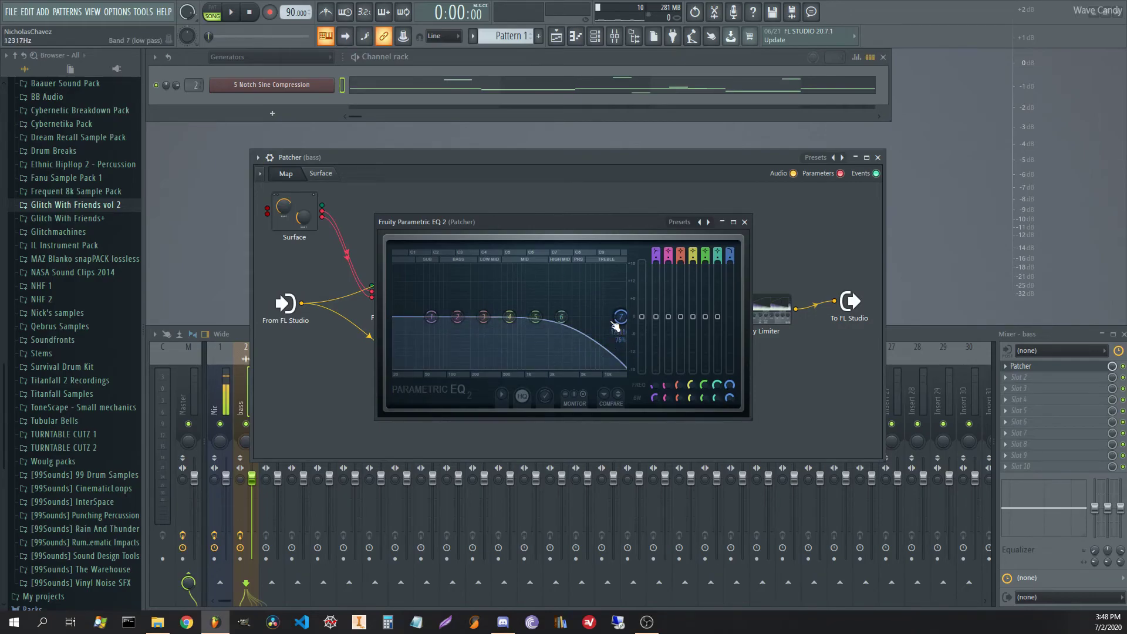
{"action": "mouse_move", "coordinate": [620, 317]}
{"action": "left_mouse_down"}
{"action": "mouse_move", "coordinate": [514, 317]}
{"action": "mouse_move", "coordinate": [624, 317]}
{"action": "left_mouse_up"}
{"action": "left_click", "coordinate": [744, 222]}
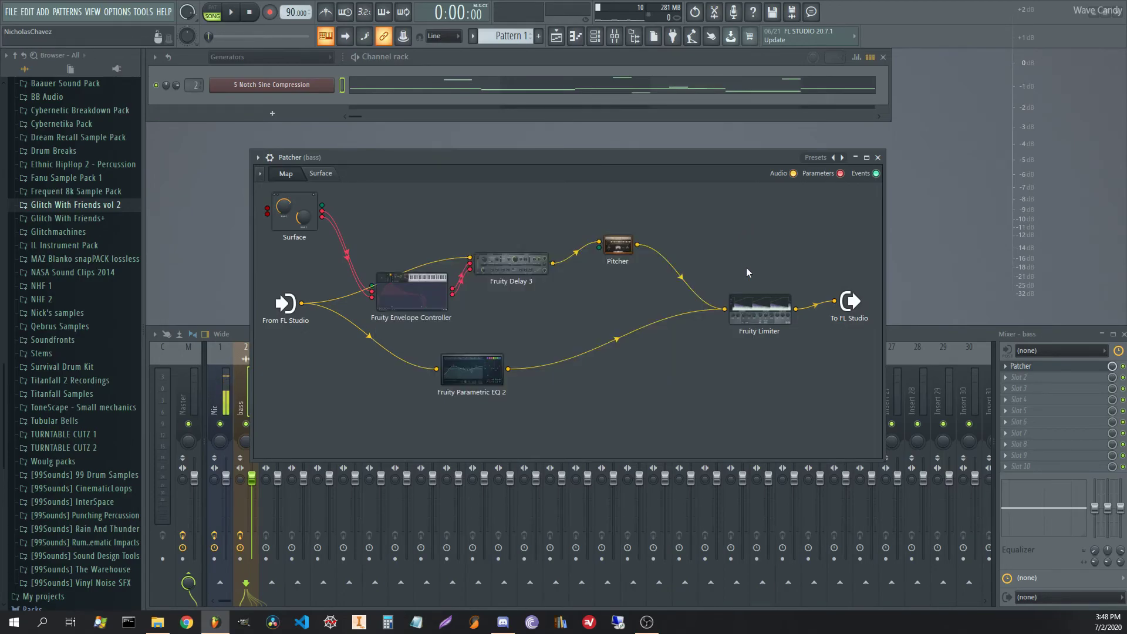
{"action": "double_click", "coordinate": [758, 309]}
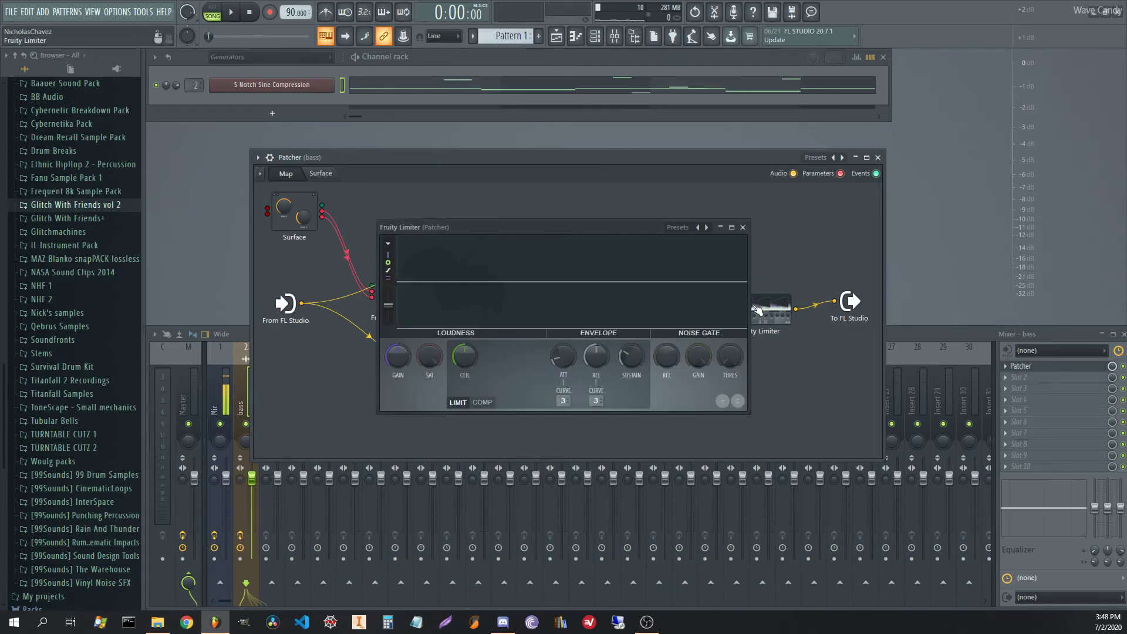
{"action": "left_click", "coordinate": [742, 227]}
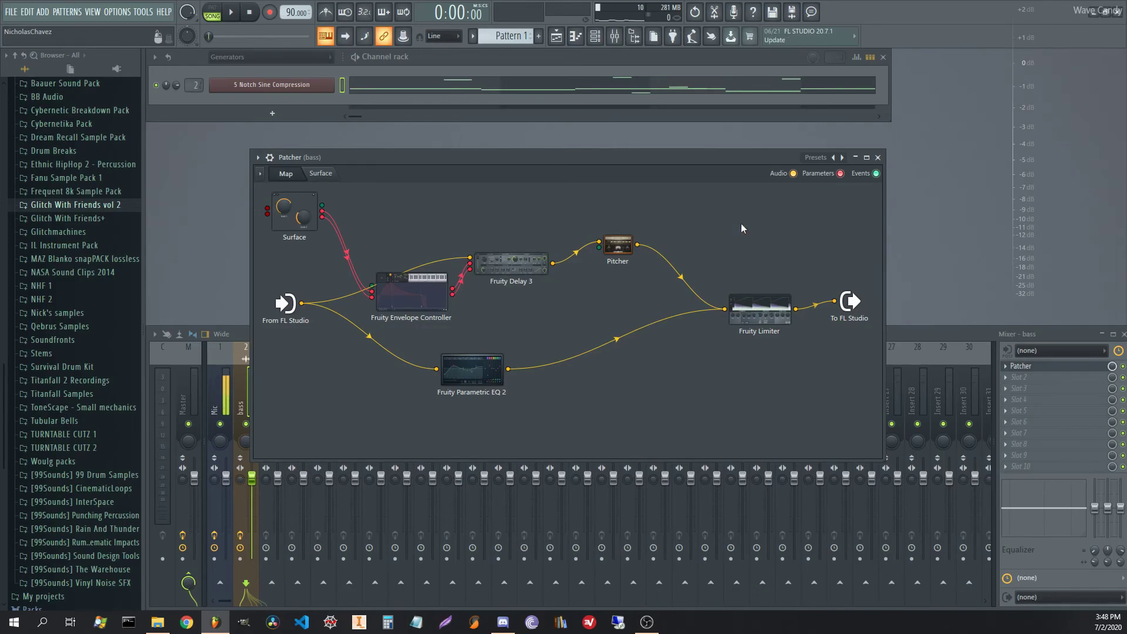